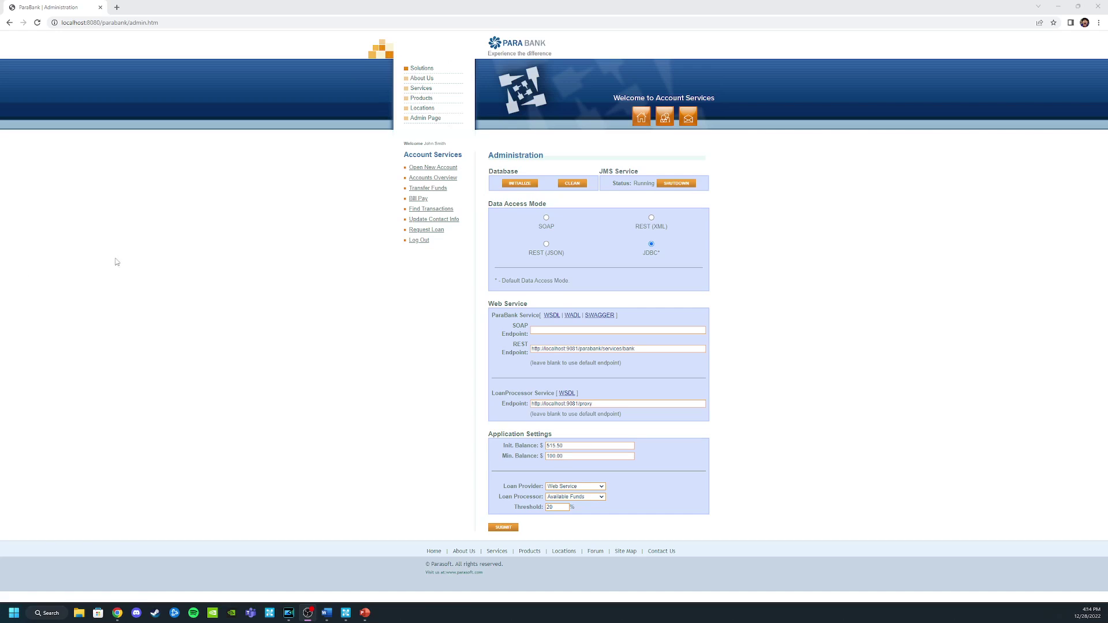
# Step: Open the ParaBank service's Swagger documentation from the administration page and copy the definition URL
pyautogui.click(430, 121)
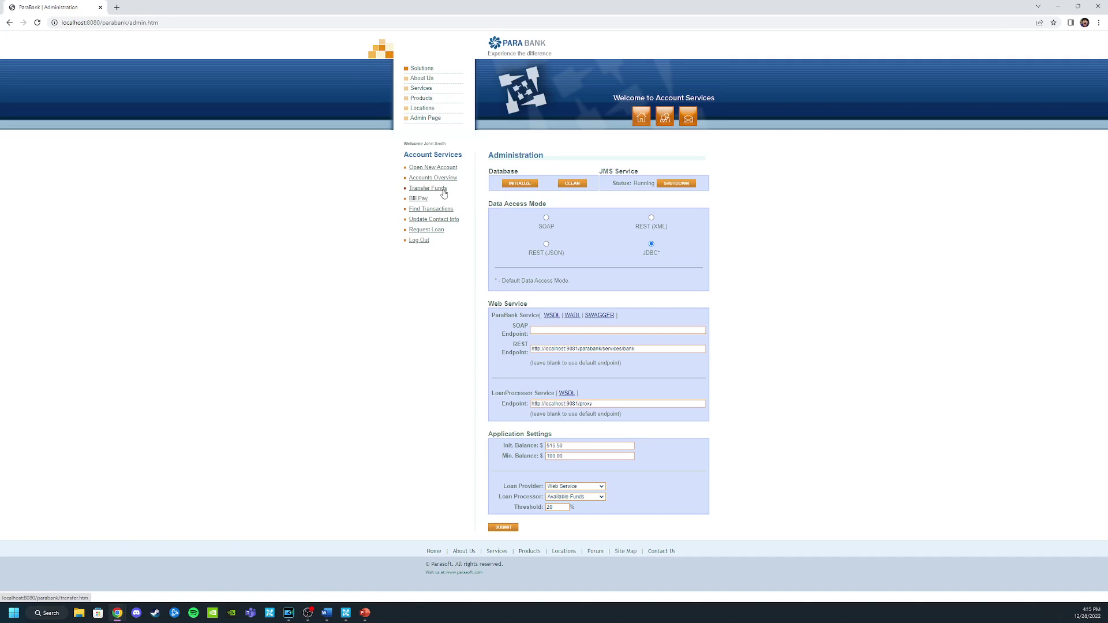
pyautogui.click(599, 315)
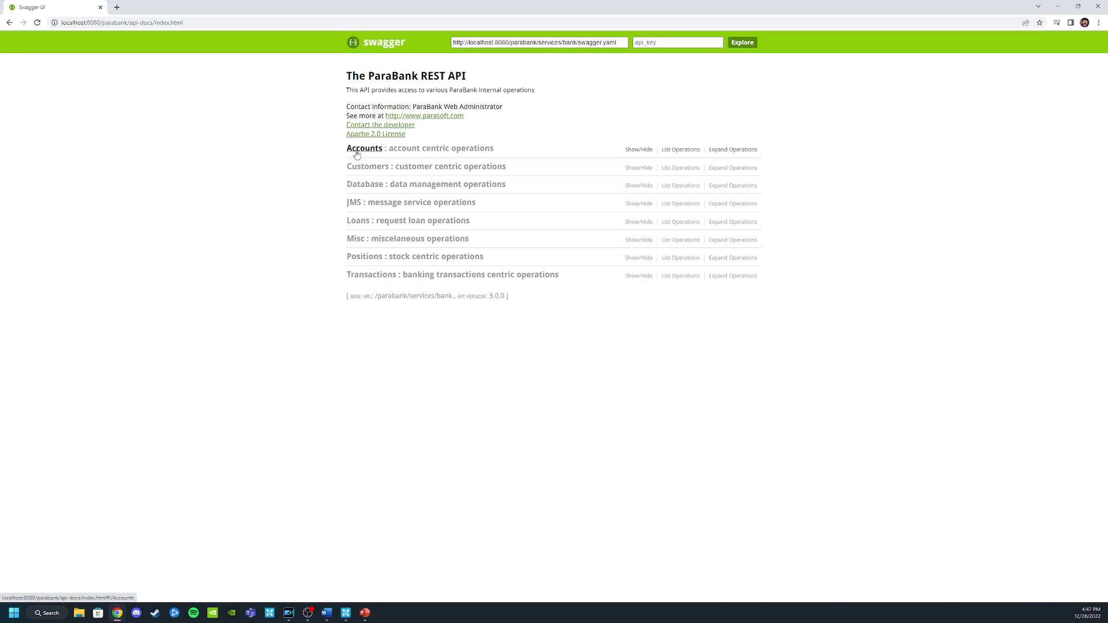
pyautogui.click(356, 151)
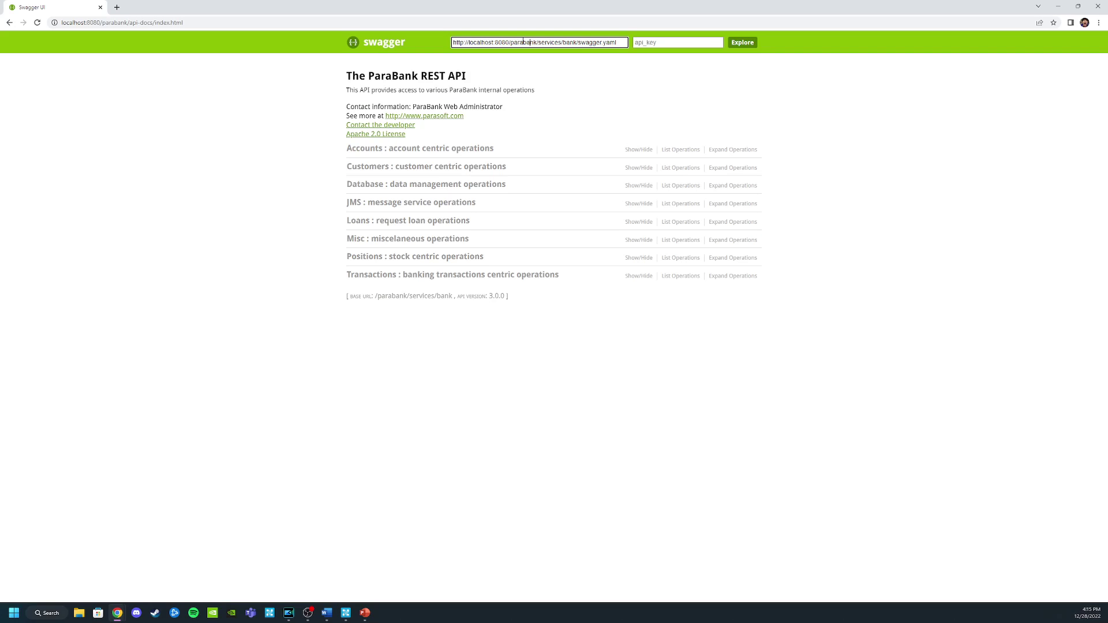
pyautogui.doubleClick(524, 42)
pyautogui.hotkey('ctrl', 'a')
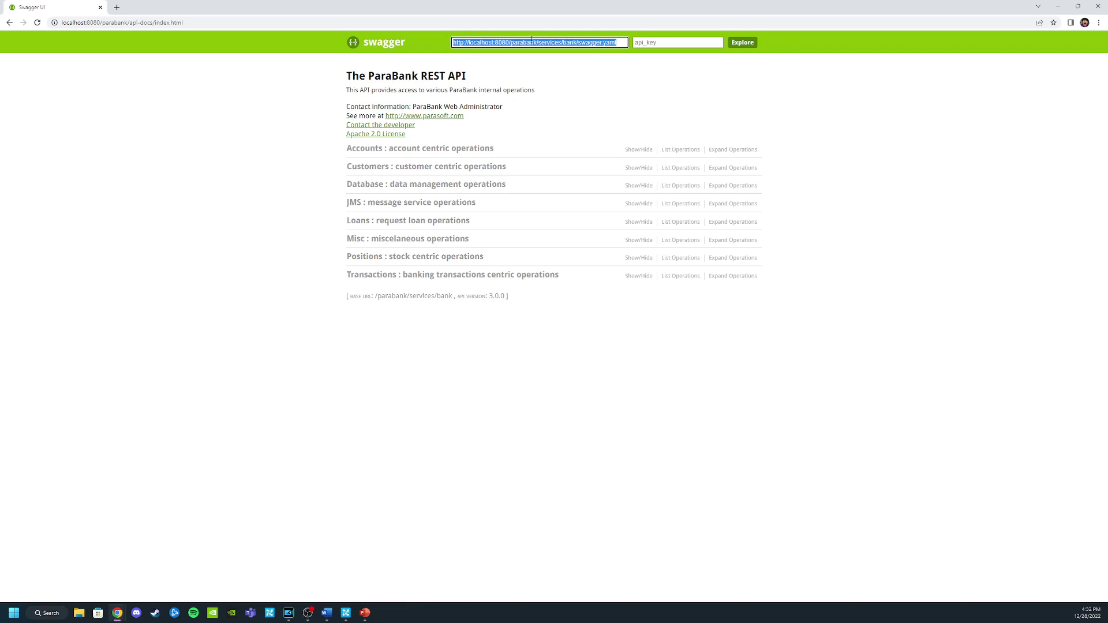
# Step: Switch to Parasoft Virtualize and start a new virtual asset file named ParabankAccounts in the VirtualAssets folder
pyautogui.click(1058, 7)
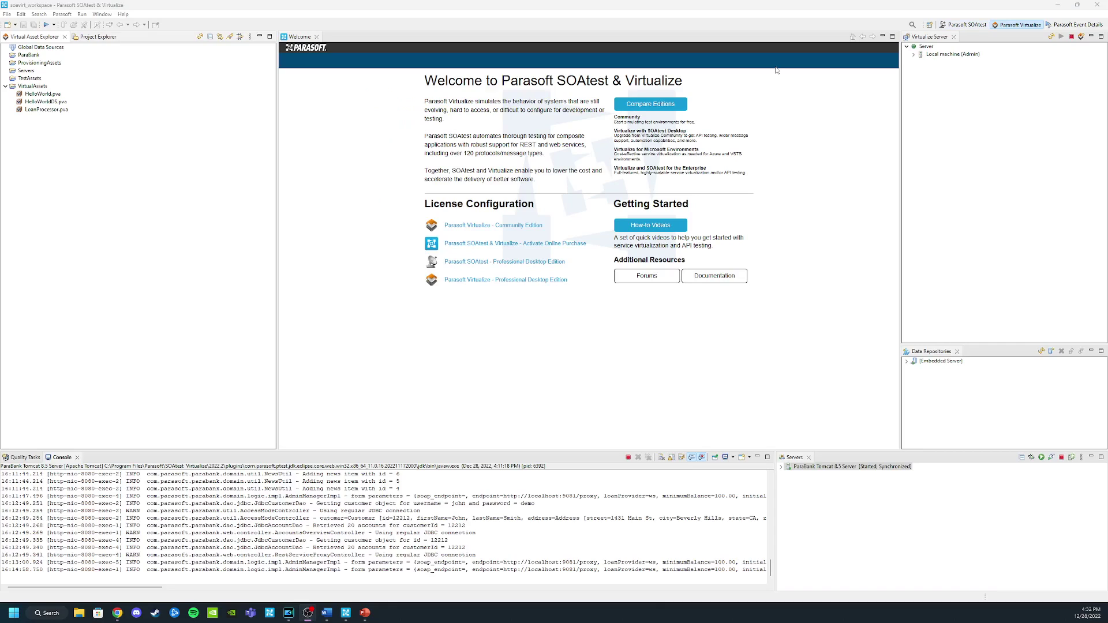
pyautogui.rightClick(30, 87)
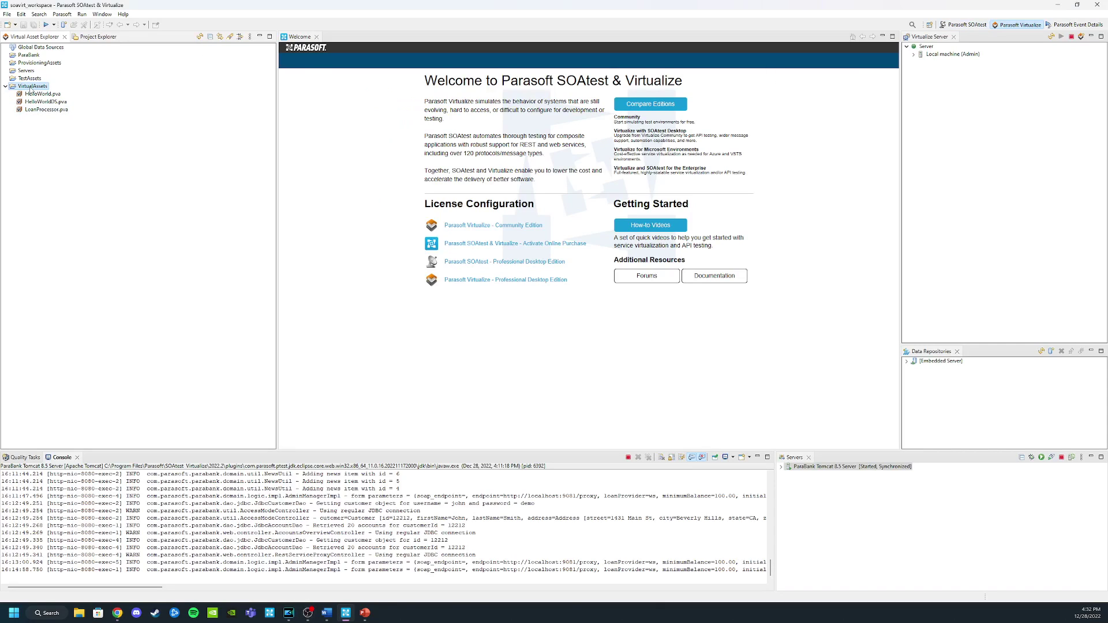
pyautogui.moveTo(64, 93)
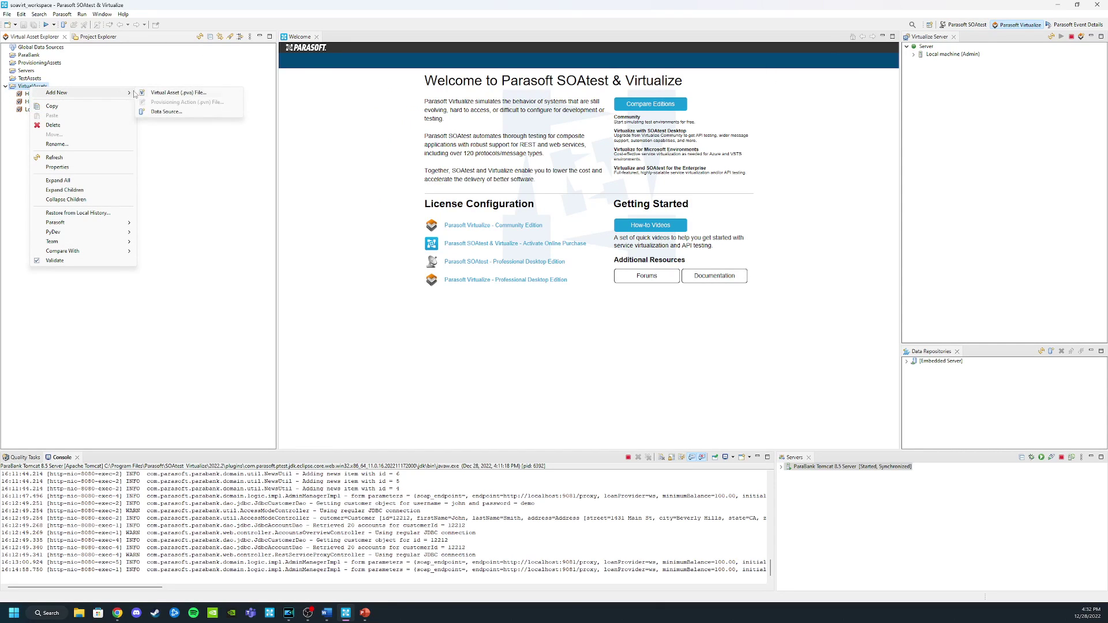
pyautogui.click(164, 93)
pyautogui.click(456, 330)
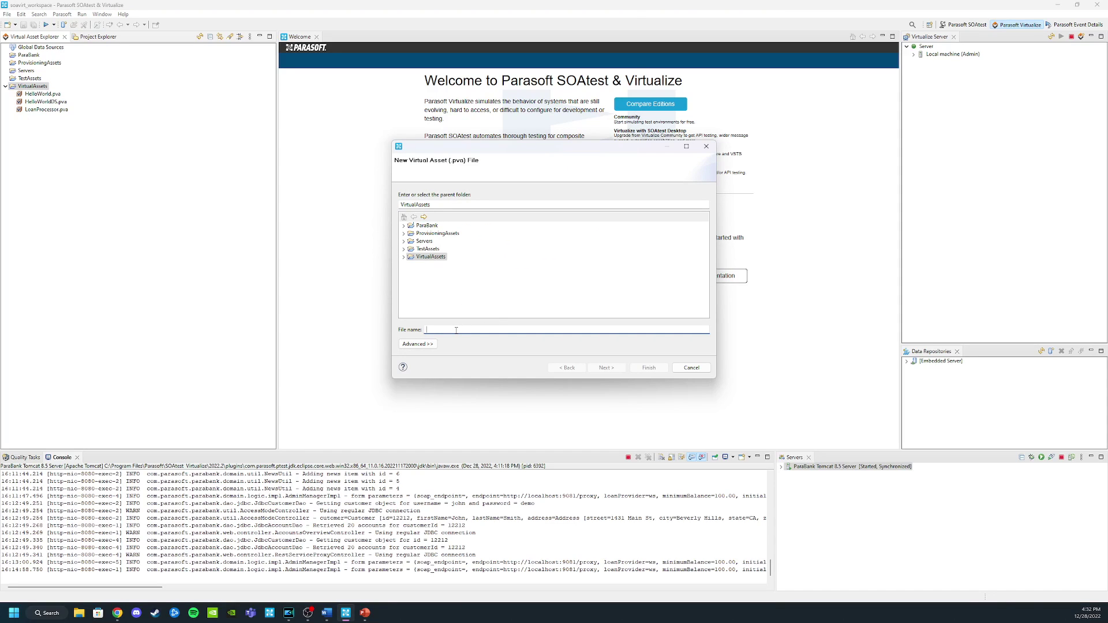
pyautogui.write('ParabankAccounts')
pyautogui.click(605, 368)
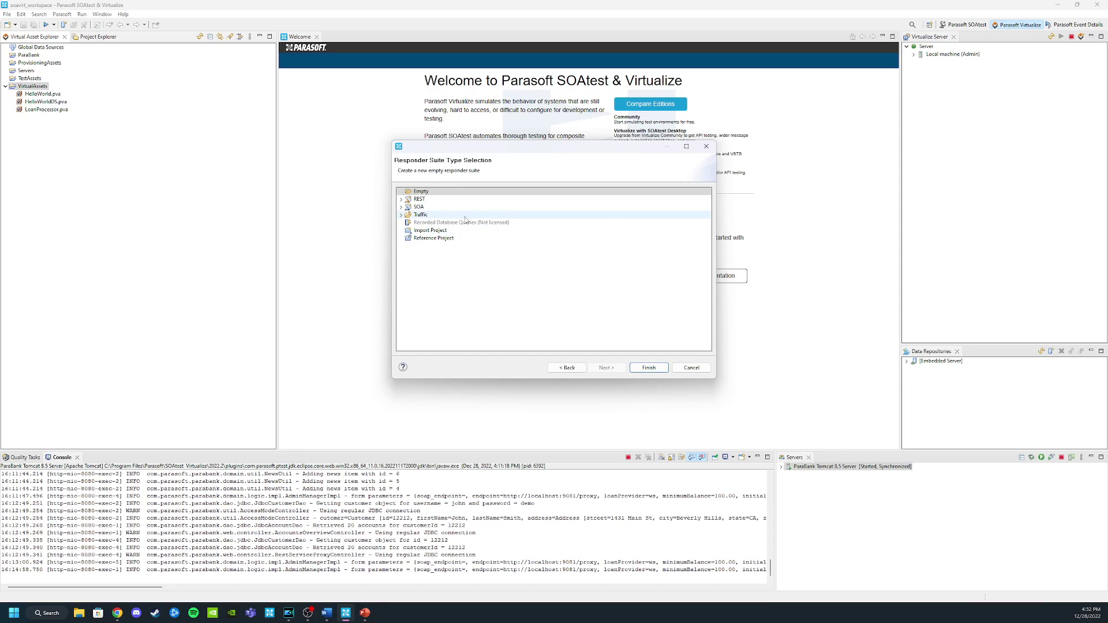
pyautogui.click(401, 200)
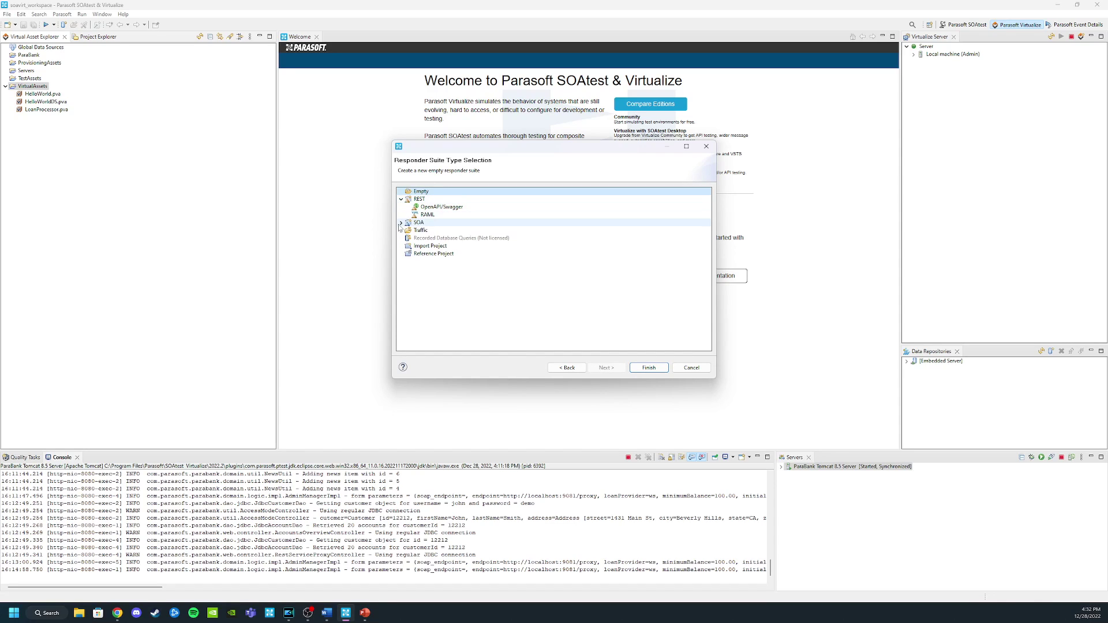
pyautogui.click(401, 223)
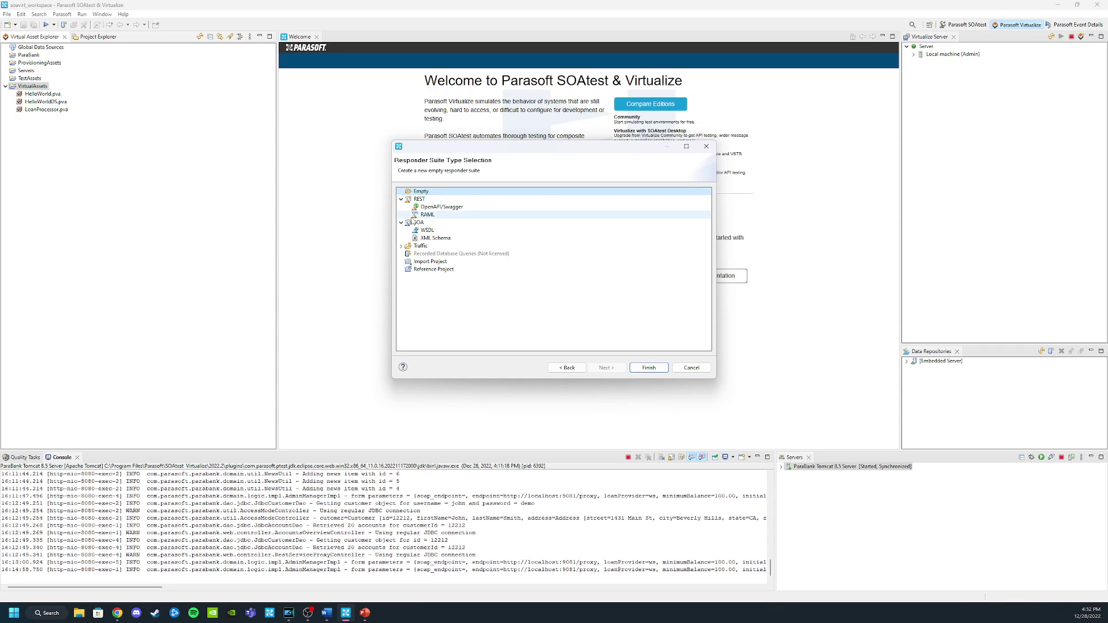
pyautogui.click(453, 208)
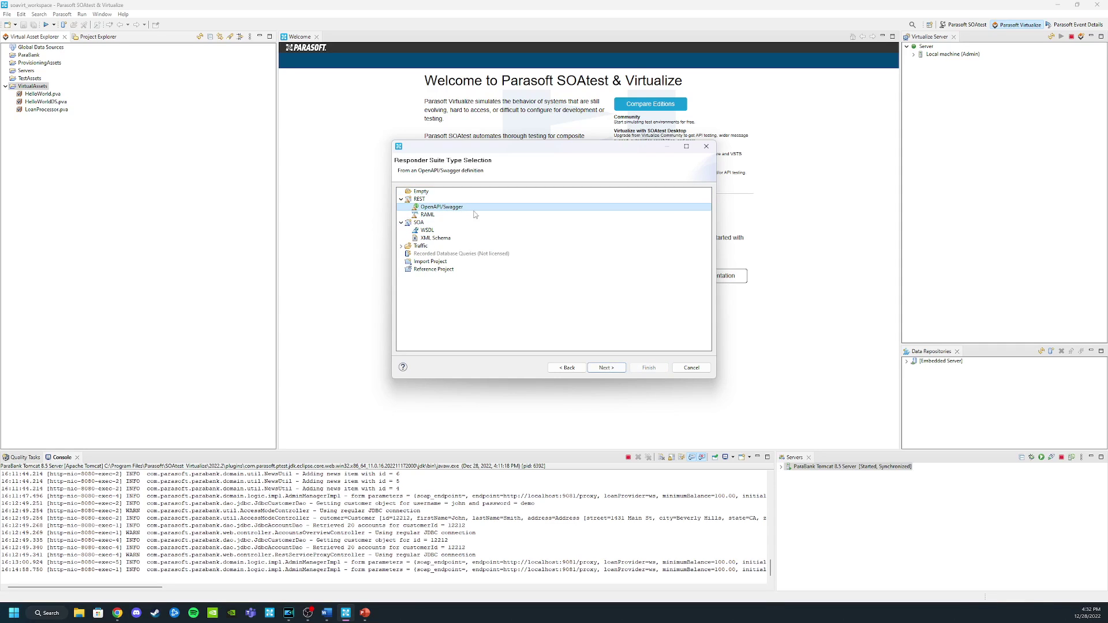
pyautogui.click(605, 367)
pyautogui.click(549, 203)
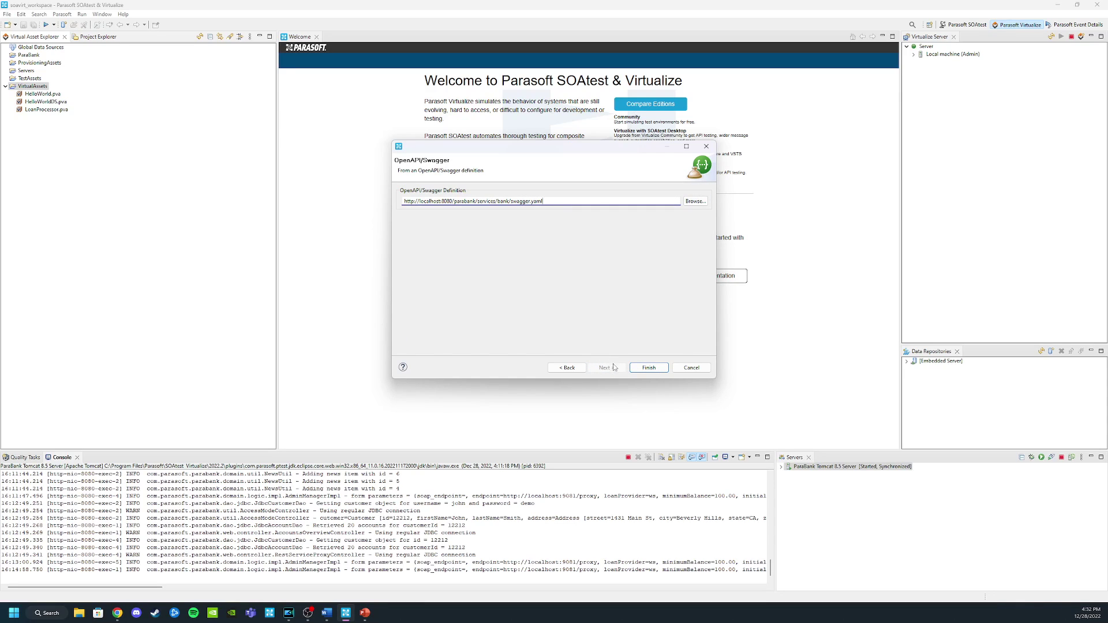
pyautogui.click(647, 368)
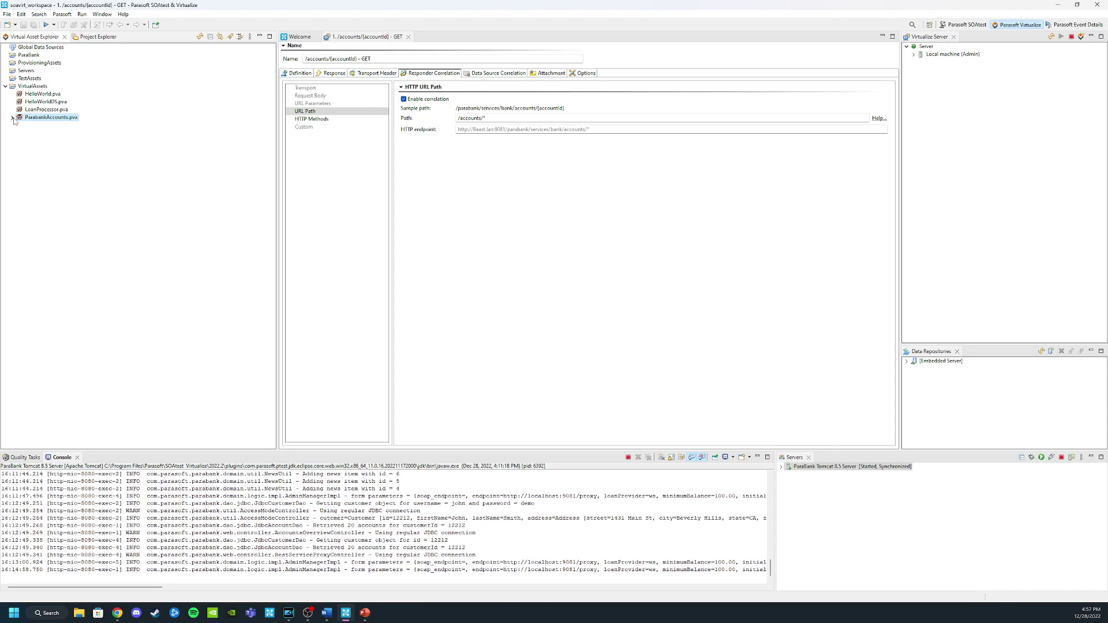
# Step: Expand ParabankAccounts.pva and review the responder correlation and data source correlation of the /accounts/{accountId} GET responder
pyautogui.click(12, 118)
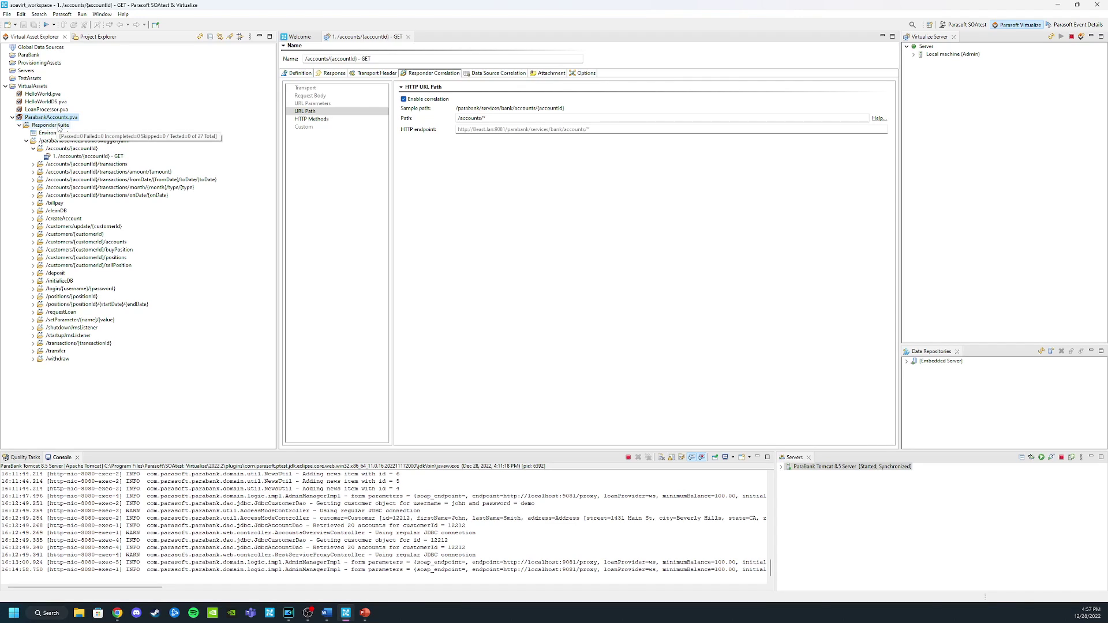
pyautogui.click(449, 78)
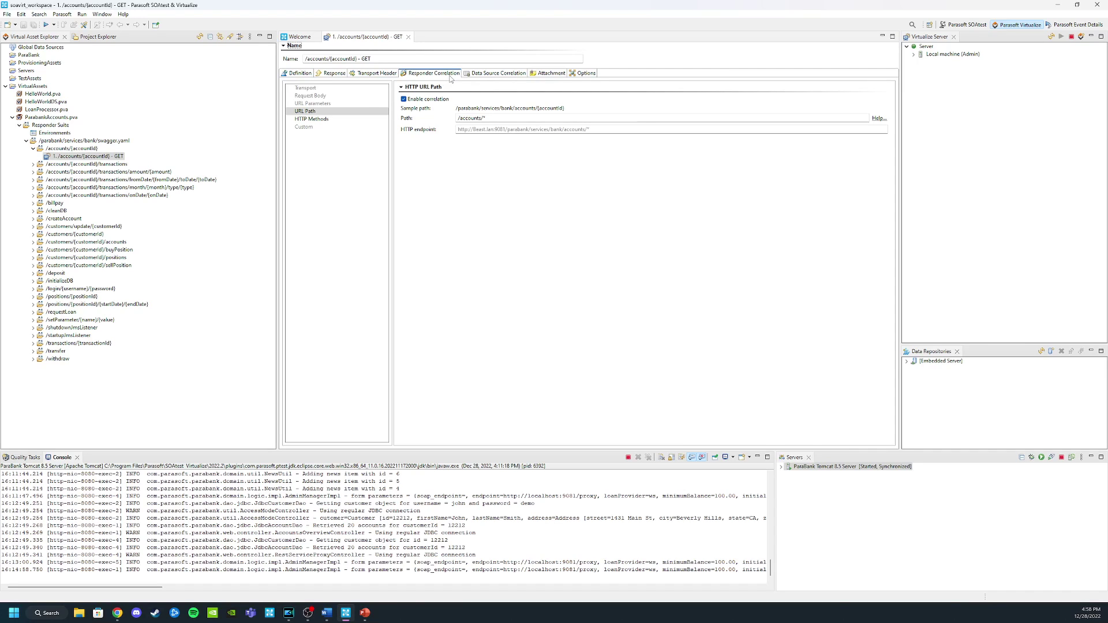
pyautogui.click(504, 75)
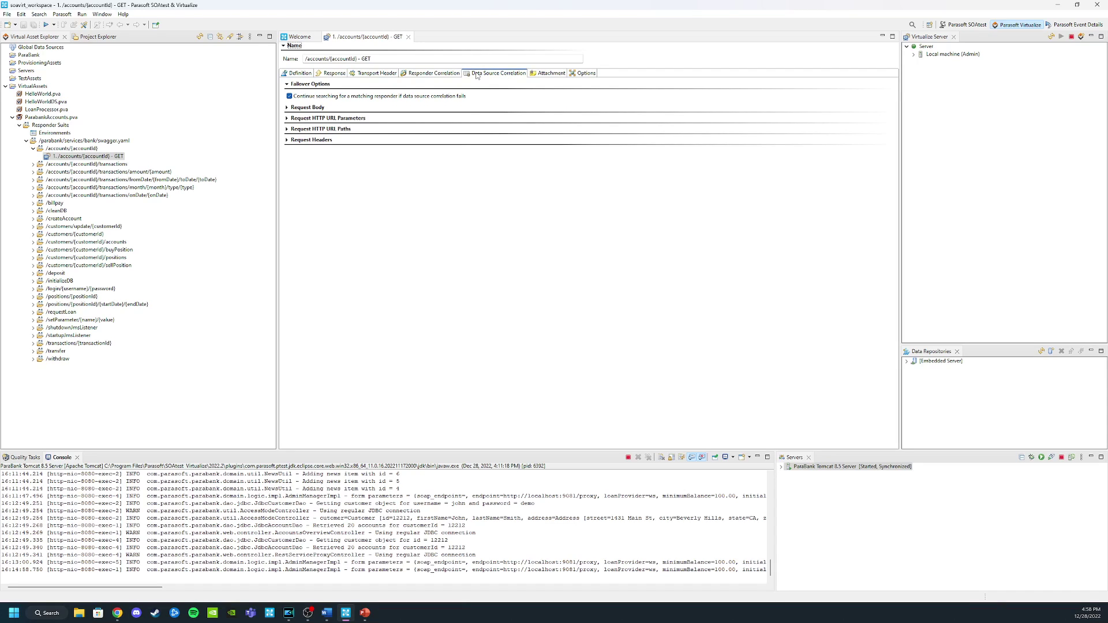
pyautogui.click(434, 74)
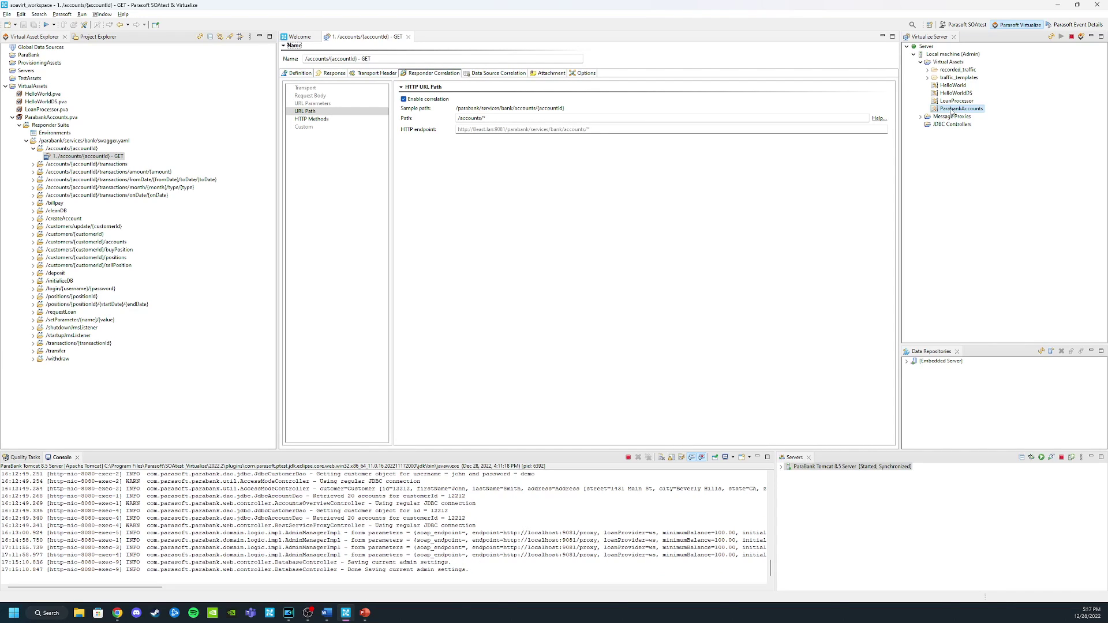
# Step: Open the deployment settings of the deployed ParabankAccounts asset and copy its HTTP endpoint
pyautogui.doubleClick(951, 109)
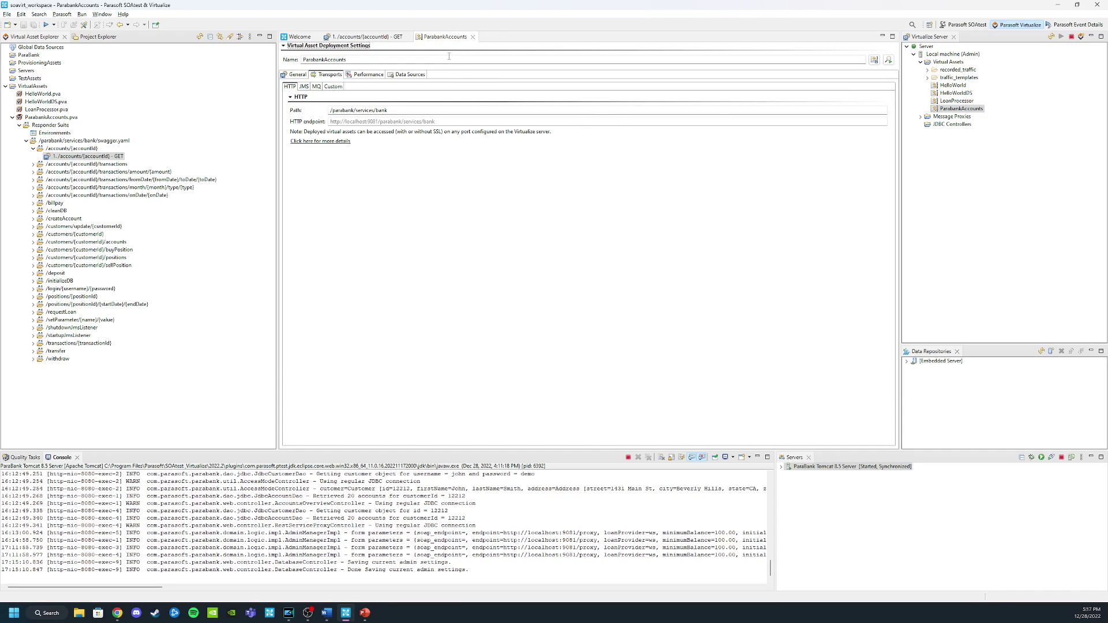
pyautogui.moveTo(434, 122); pyautogui.dragTo(309, 118)
pyautogui.hotkey('ctrl', 'c')
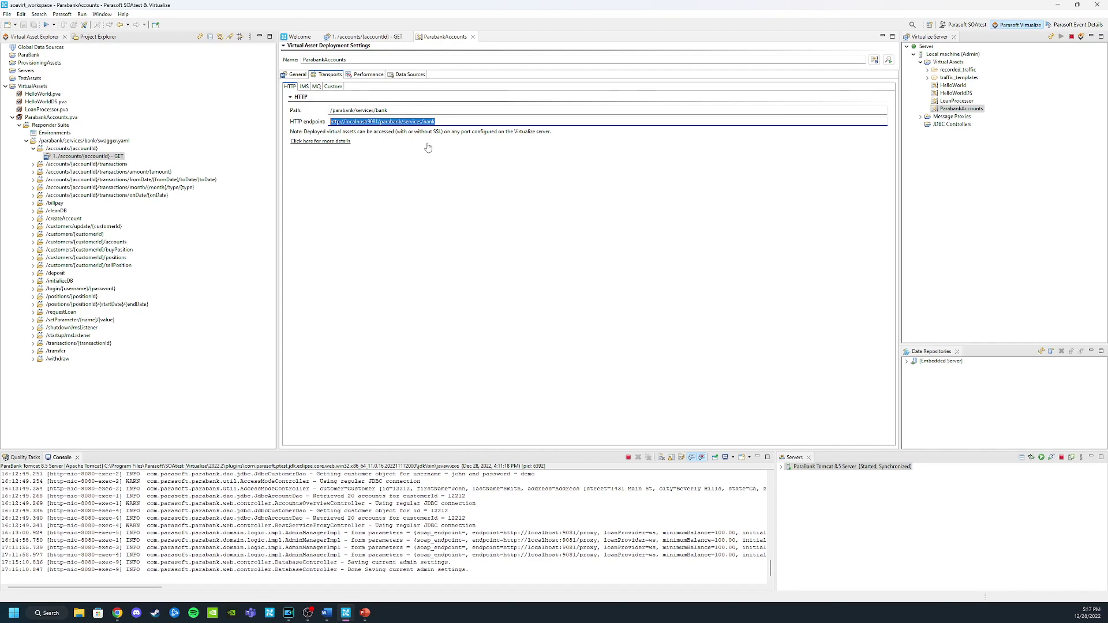
# Step: Switch to ParaBank's administration page, paste the copied endpoint as the LoanProcessor service endpoint, and open the accounts overview
pyautogui.hotkey('alt', 'Tab')
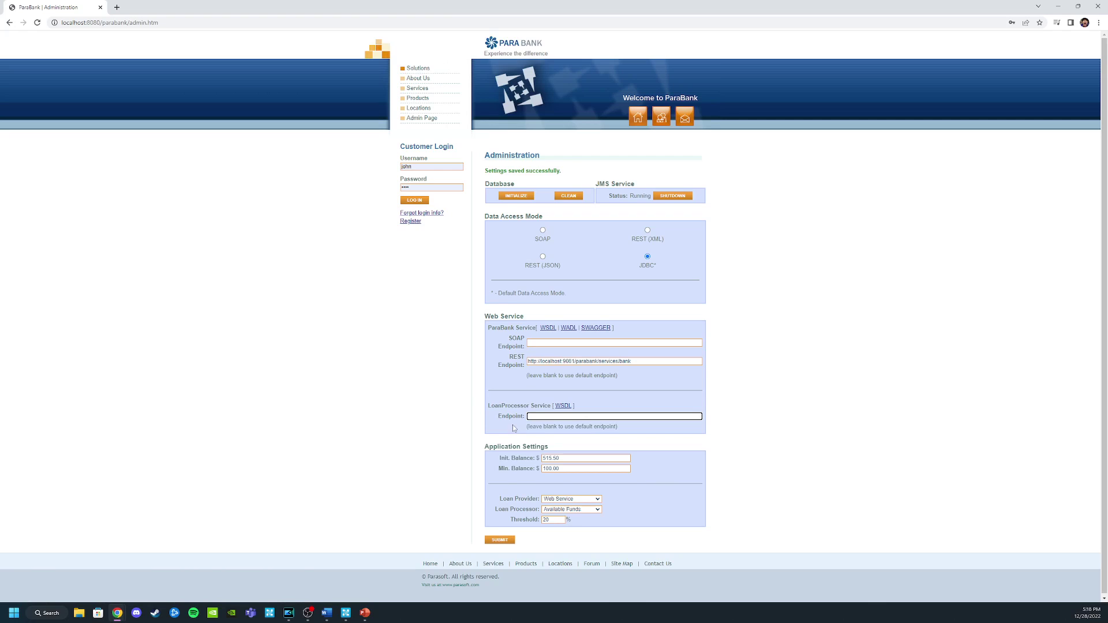
pyautogui.click(536, 417)
pyautogui.rightClick(536, 417)
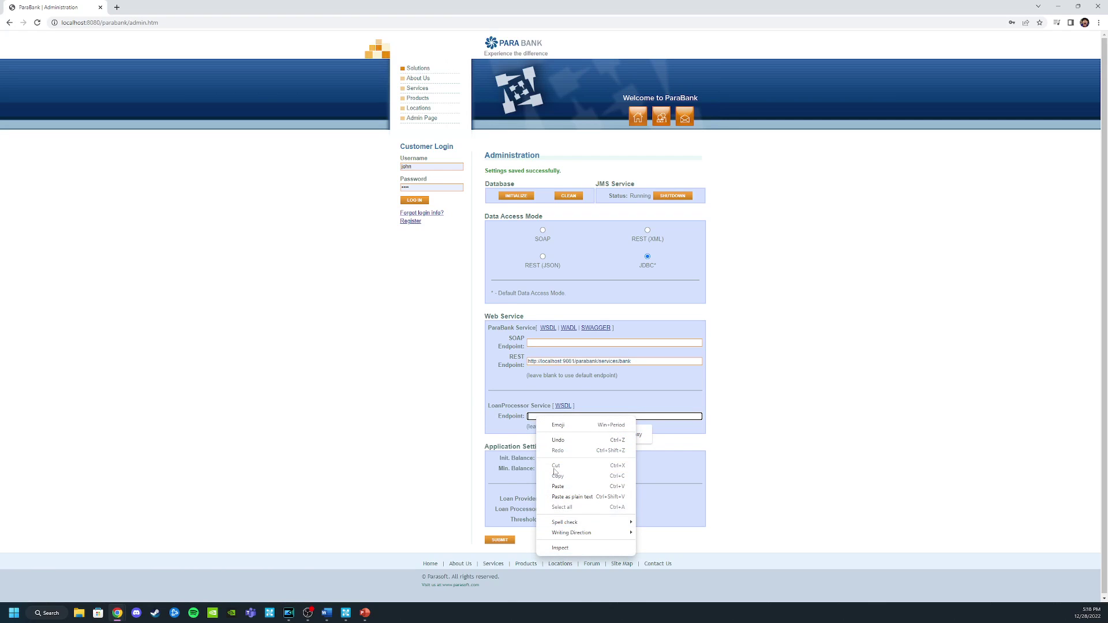
pyautogui.click(557, 487)
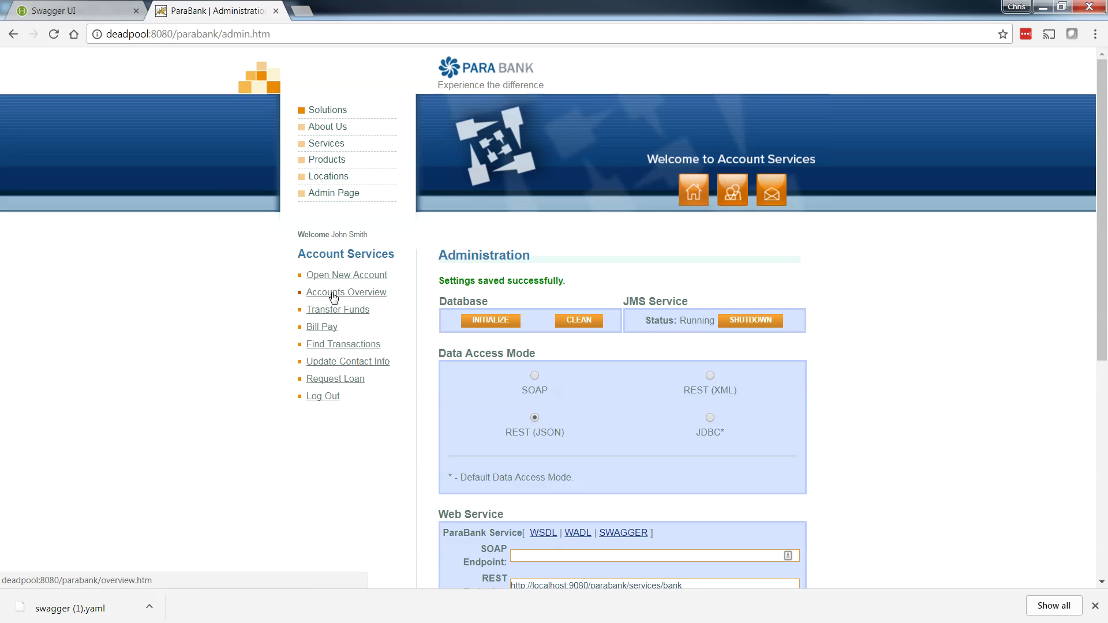
pyautogui.click(333, 295)
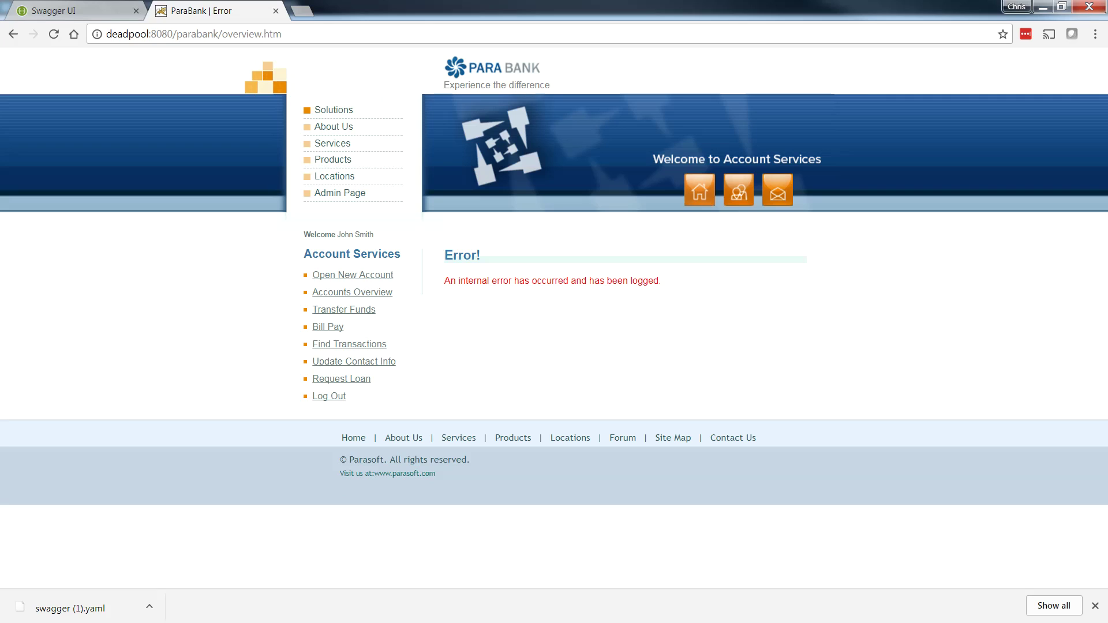
# Step: Switch back to Parasoft Virtualize and start monitoring the deployed ParabankAccounts virtual asset
pyautogui.hotkey('alt', 'Tab')
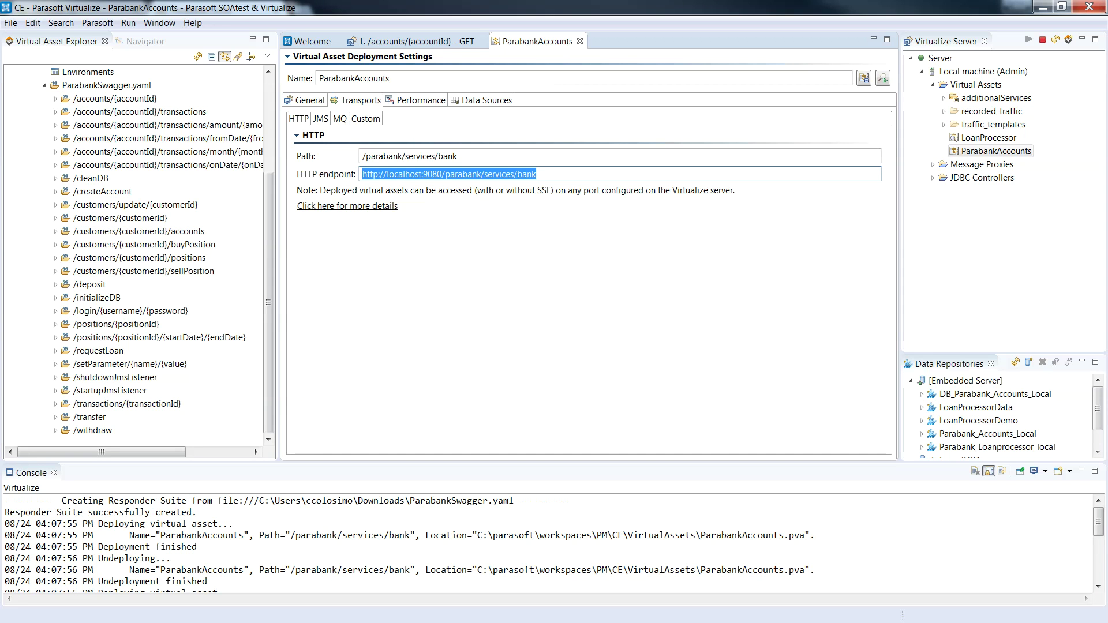
pyautogui.click(969, 151)
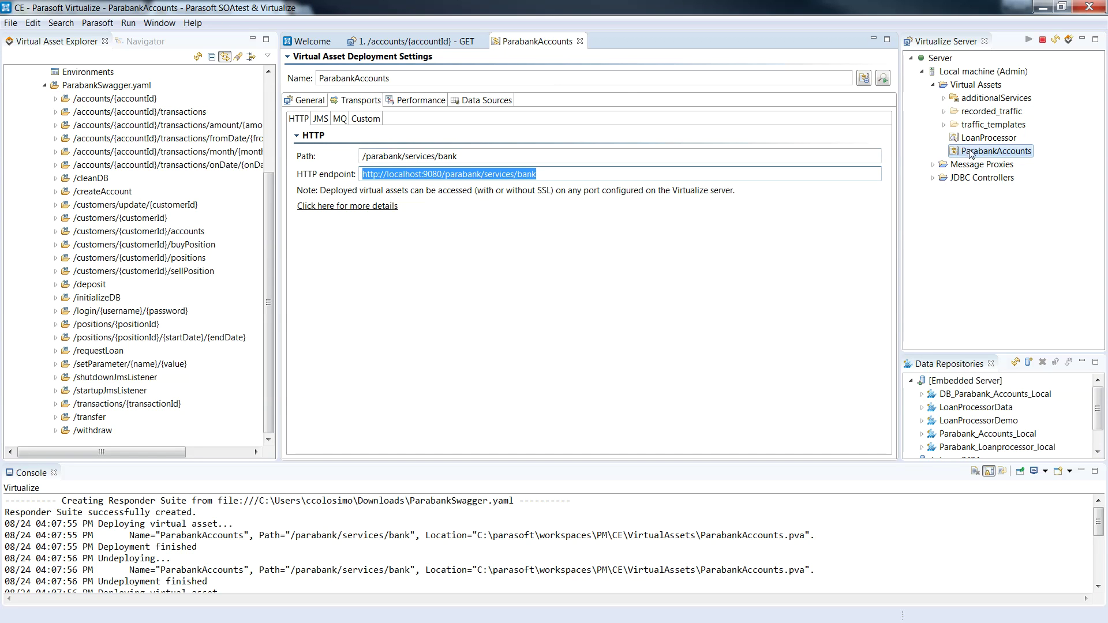
pyautogui.rightClick(971, 152)
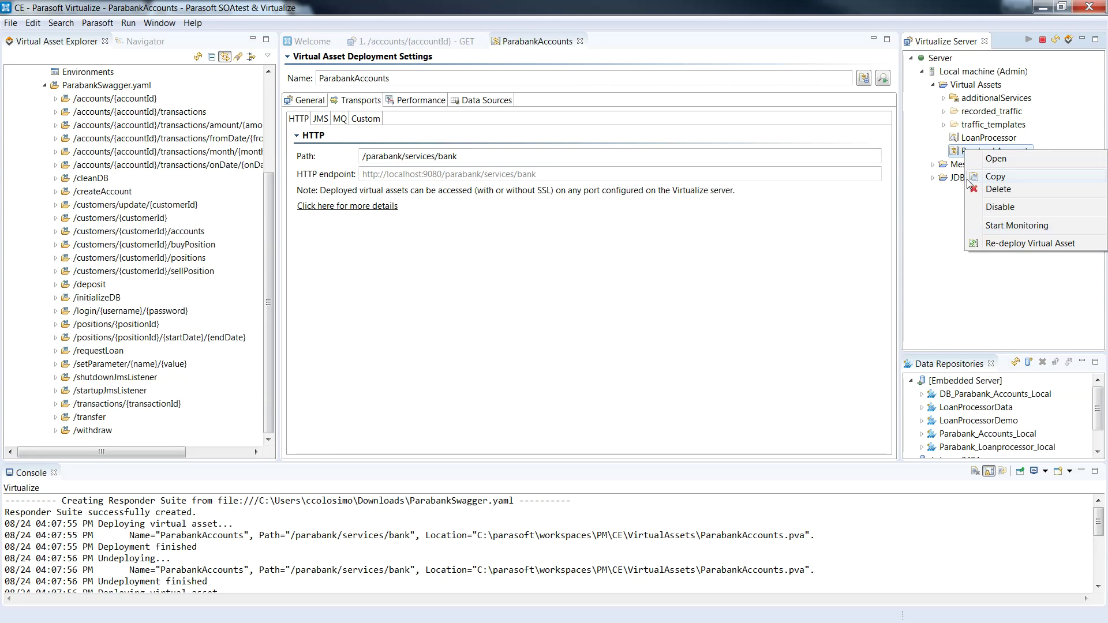
pyautogui.click(995, 227)
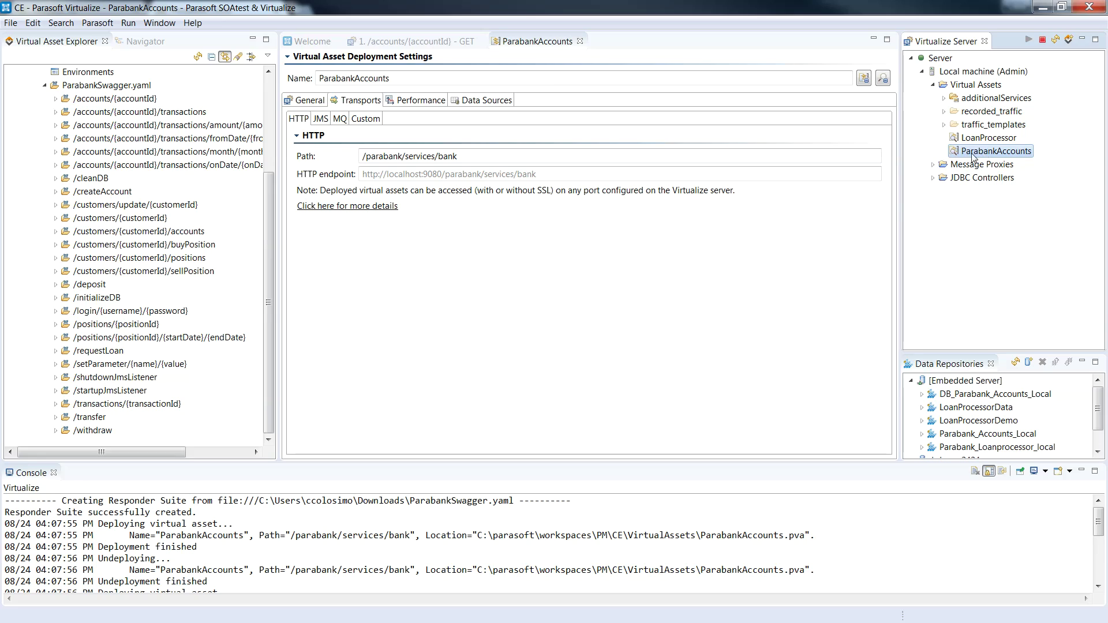
# Step: Open the Parasoft Event Details perspective
pyautogui.click(159, 23)
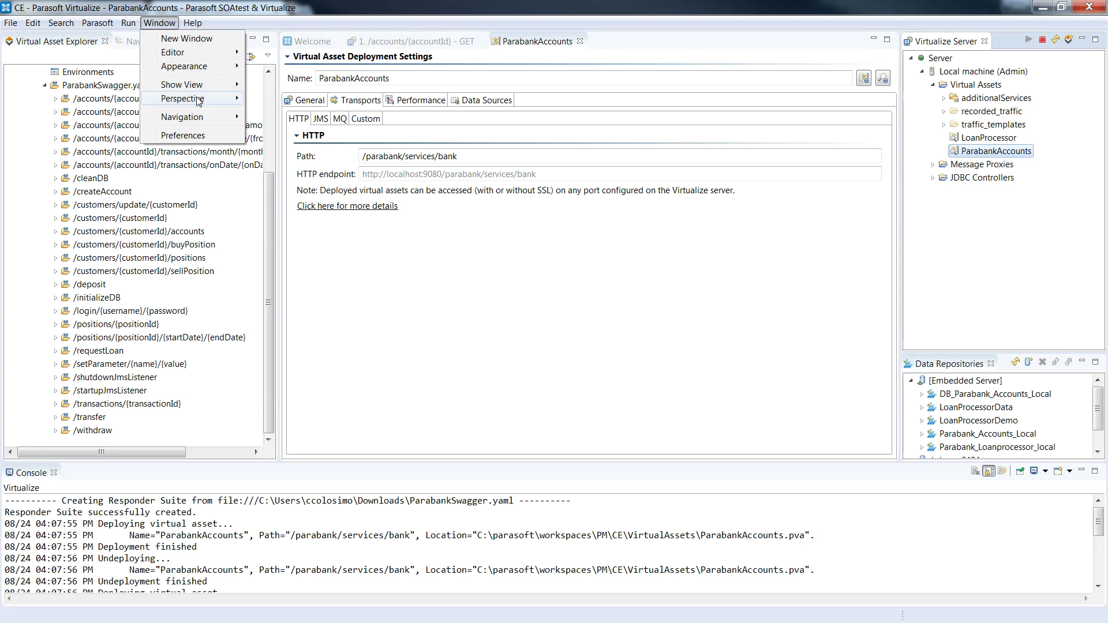
pyautogui.moveTo(199, 99)
pyautogui.moveTo(333, 102)
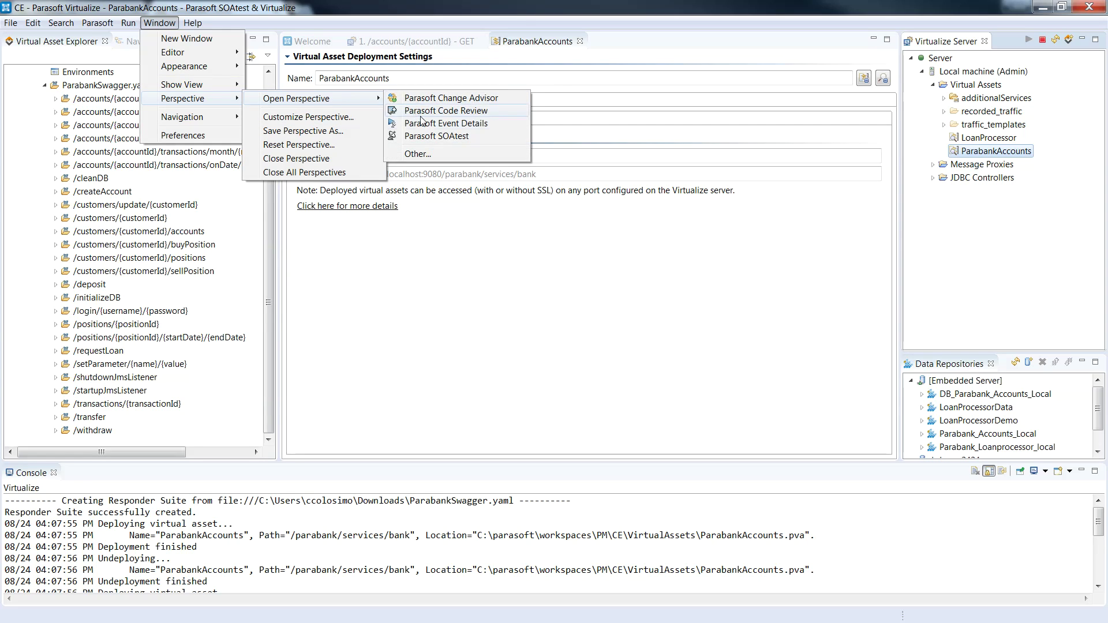
pyautogui.click(441, 125)
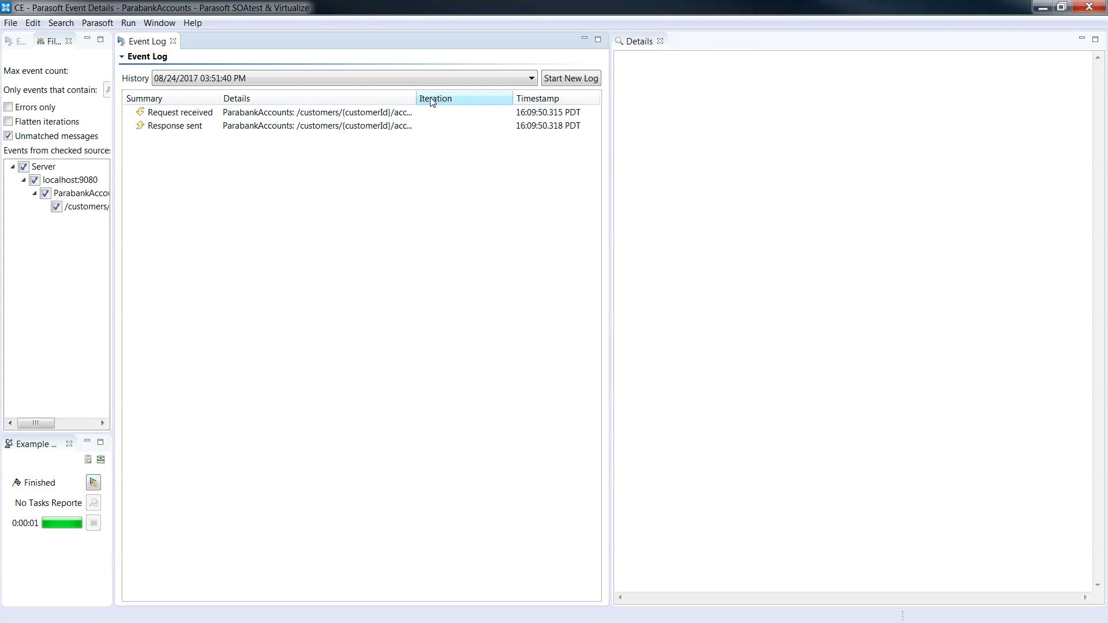
# Step: Examine the logged ParabankAccounts request and response, and highlight the customer accounts path in the request's destination URL
pyautogui.click(407, 113)
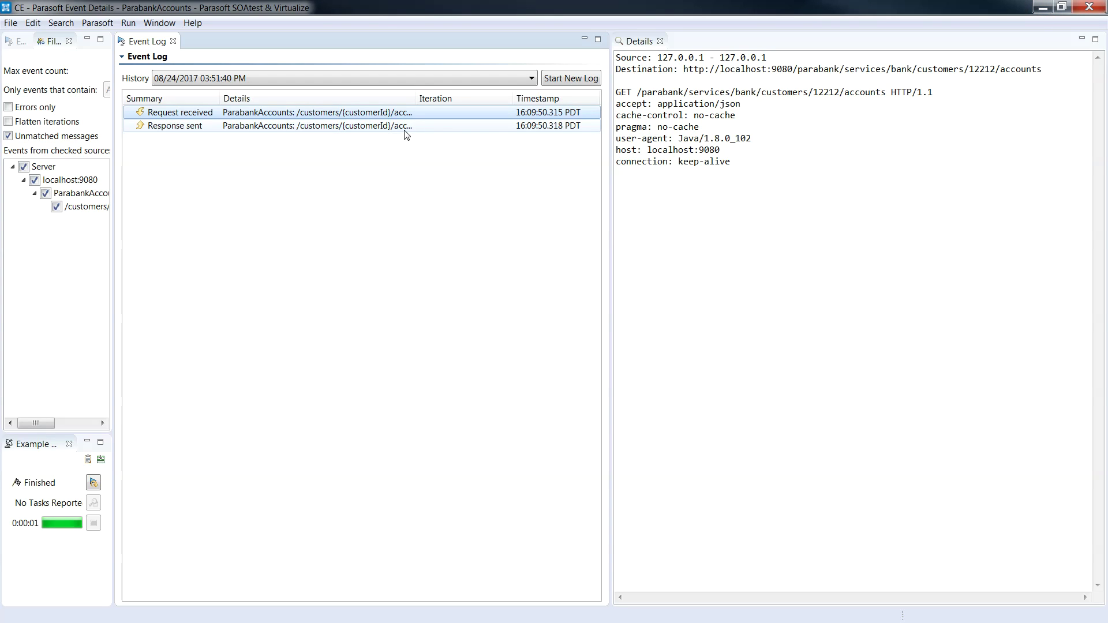
pyautogui.click(403, 128)
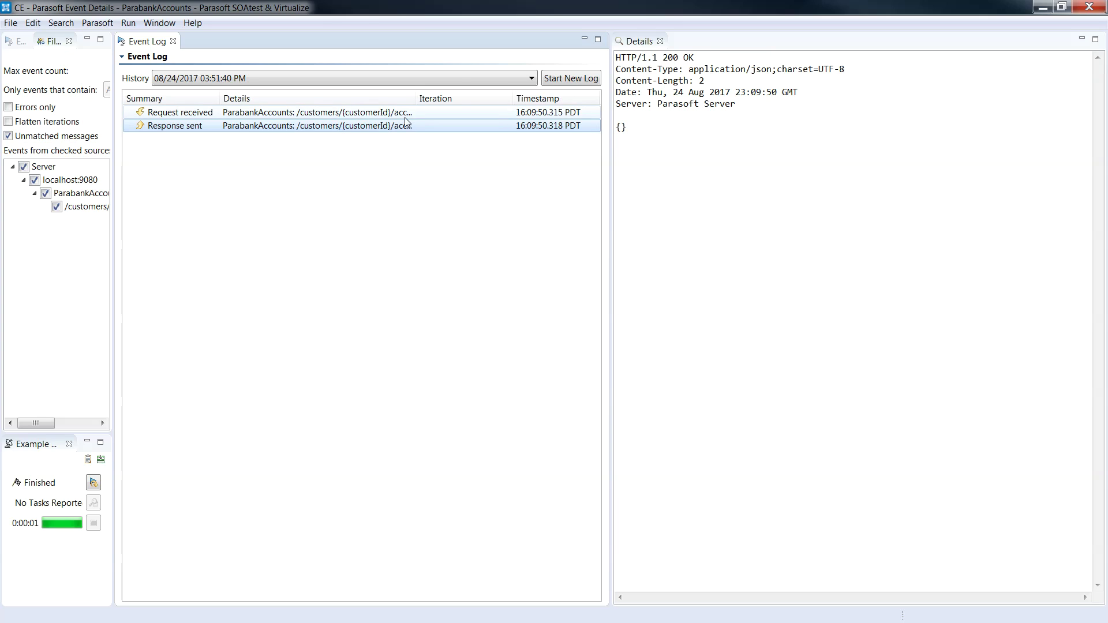
pyautogui.click(406, 117)
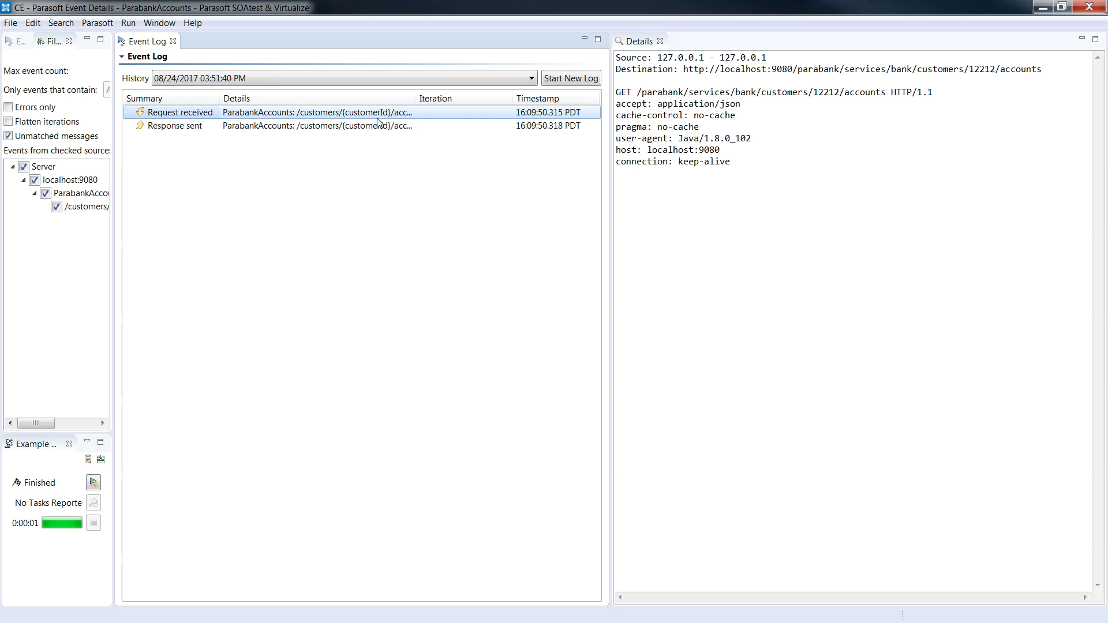
pyautogui.moveTo(917, 69); pyautogui.dragTo(1056, 65)
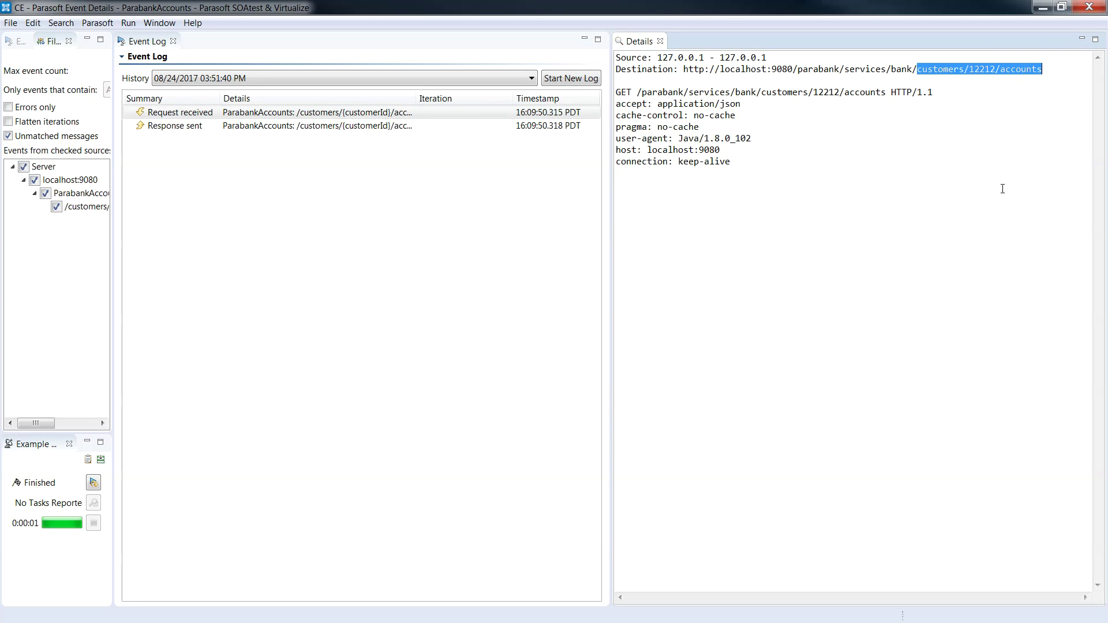
# Step: Return to the Parasoft Virtualize perspective
pyautogui.click(159, 23)
pyautogui.moveTo(191, 98)
pyautogui.moveTo(324, 99)
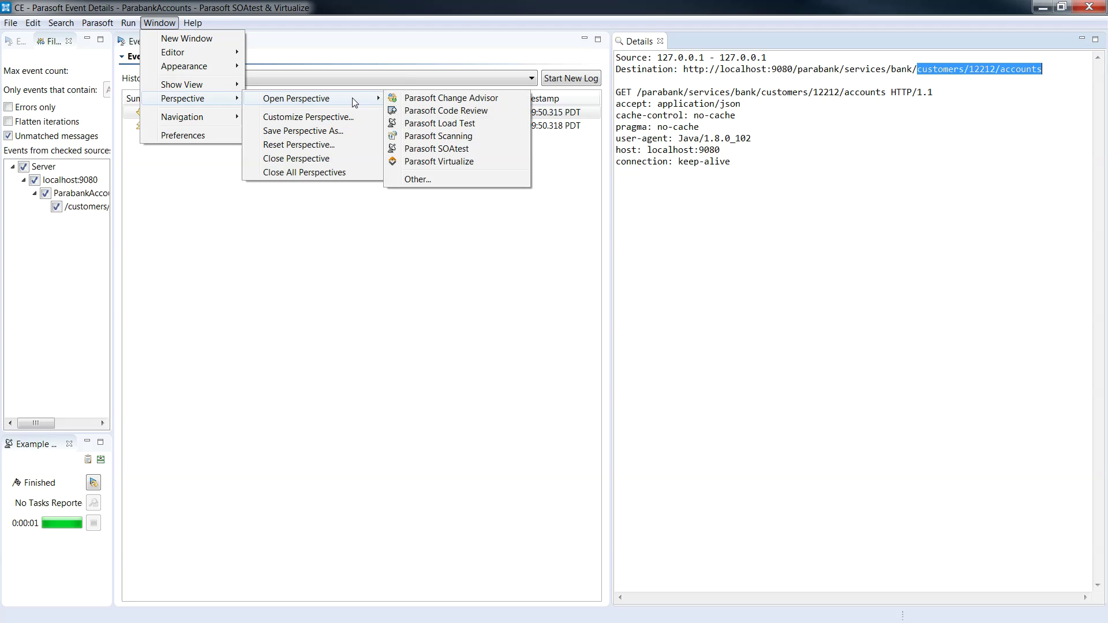
pyautogui.click(439, 161)
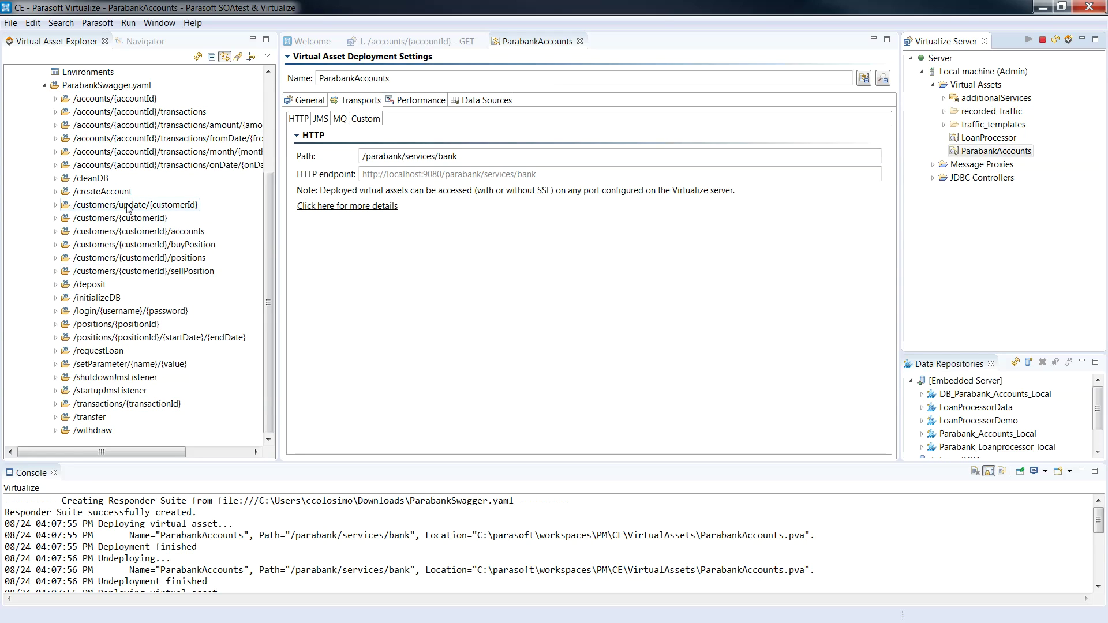
# Step: View the response configuration of the /customers/update/{customerId} POST responder, and collapse its suite
pyautogui.click(78, 206)
pyautogui.click(55, 205)
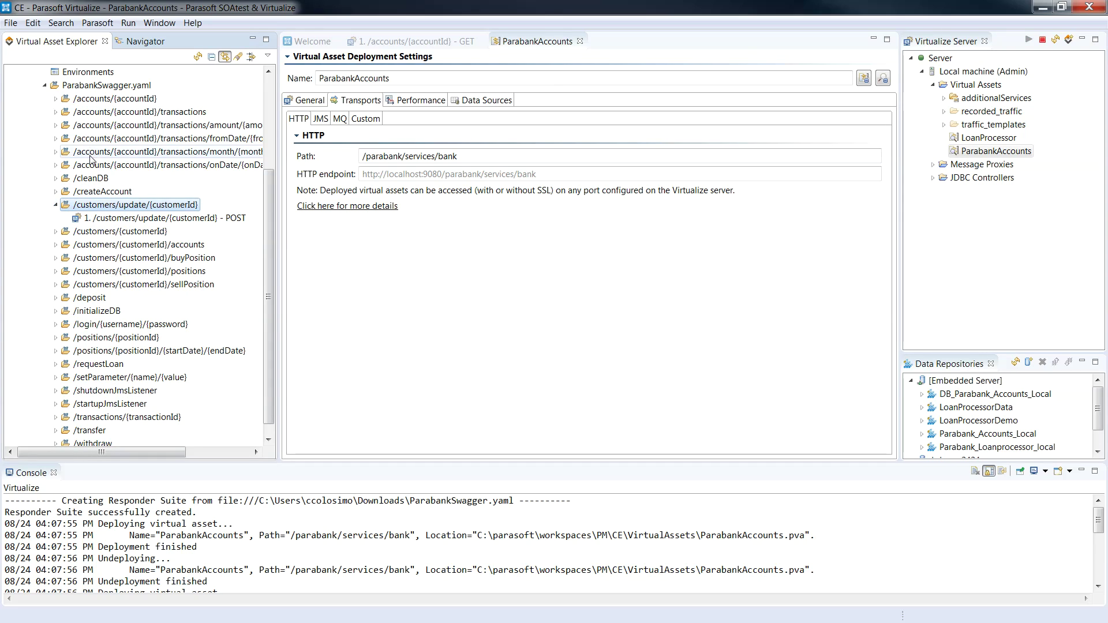
pyautogui.click(161, 222)
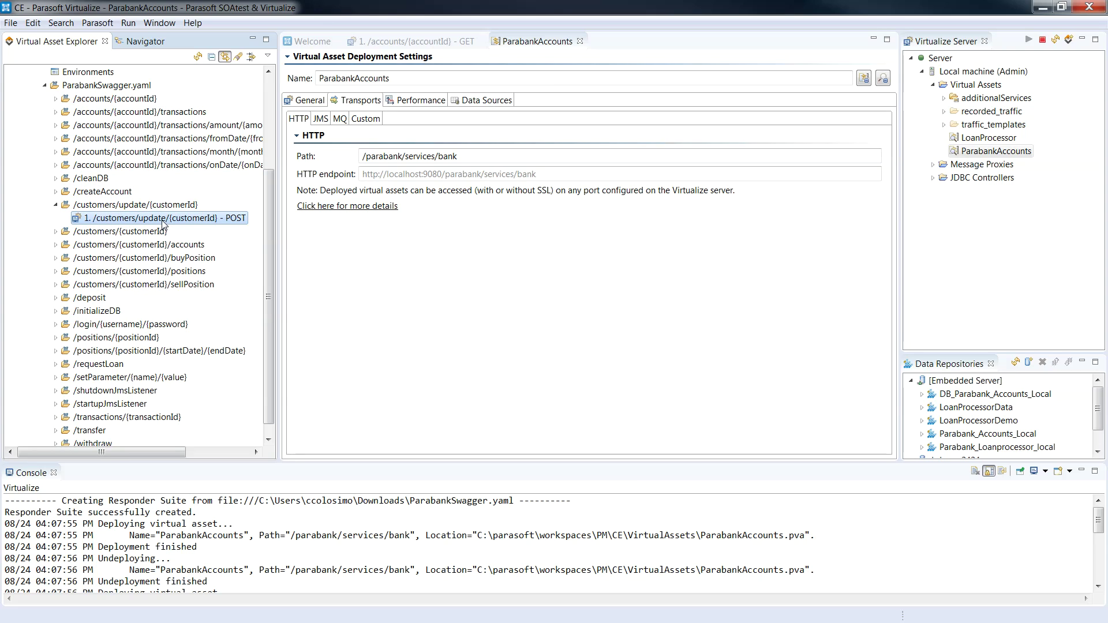
pyautogui.doubleClick(162, 223)
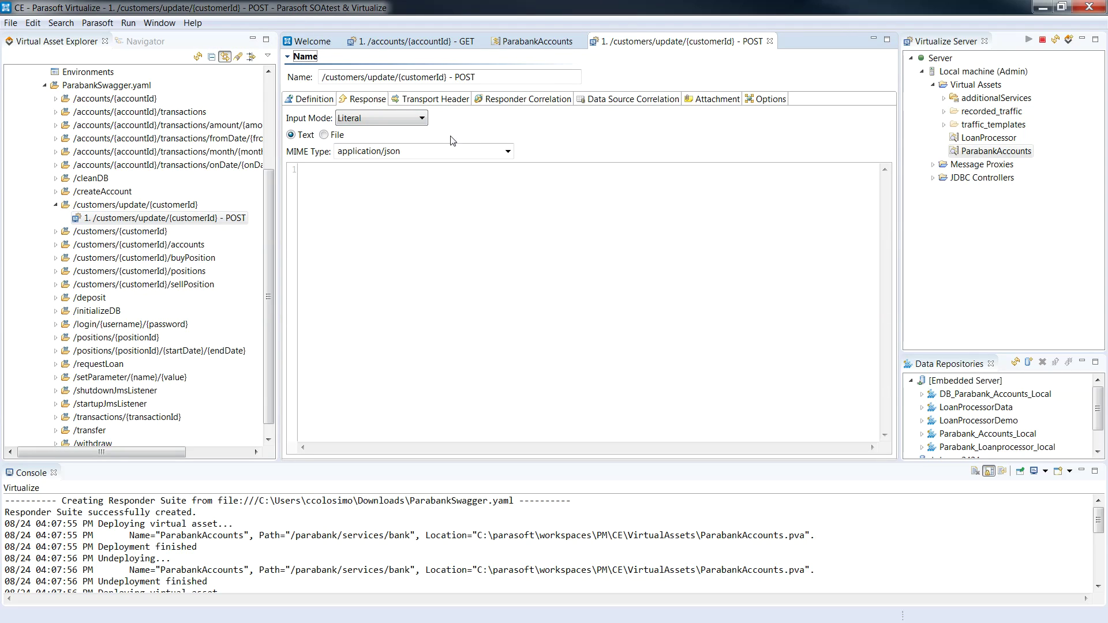
pyautogui.click(201, 222)
pyautogui.click(56, 204)
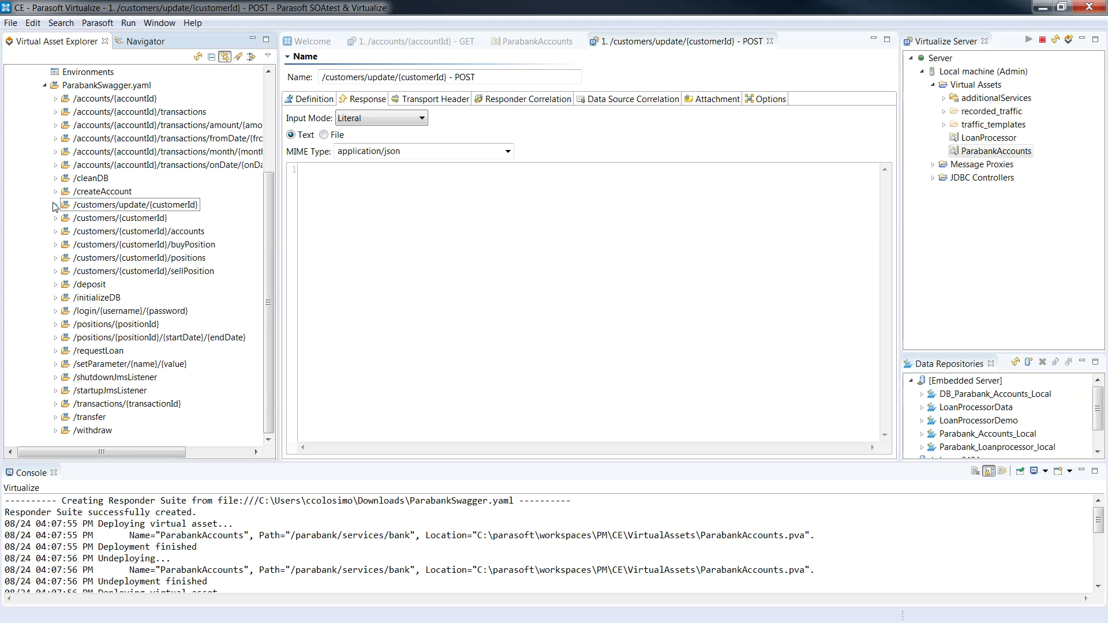
# Step: Open the /customers/{customerId}/accounts GET responder, enable the account array in its JSON response, and insert one item
pyautogui.click(56, 231)
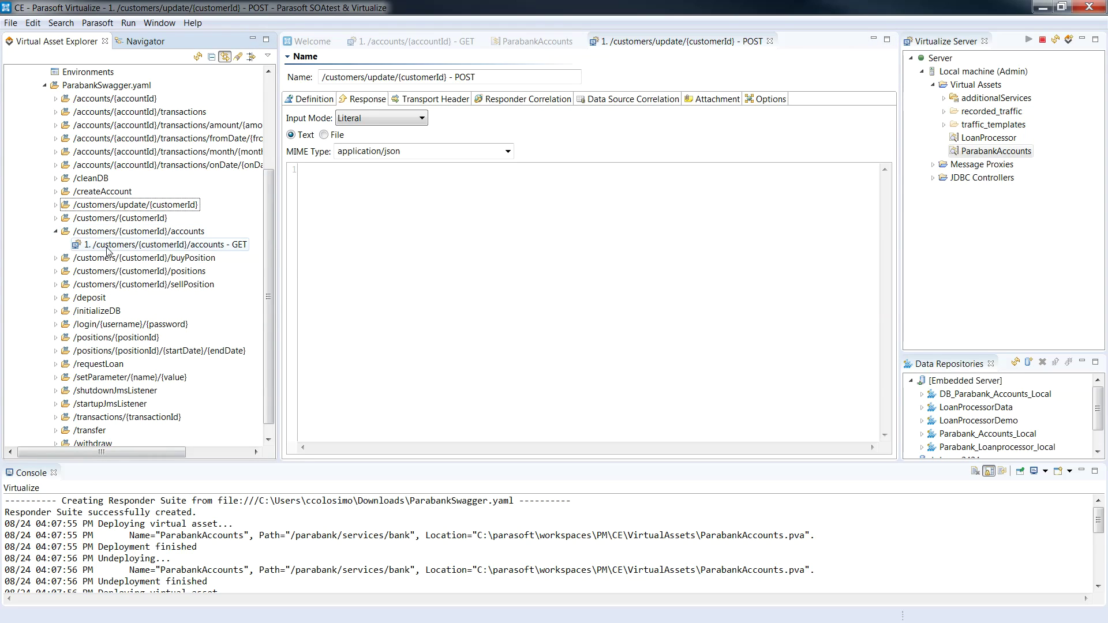
pyautogui.doubleClick(92, 244)
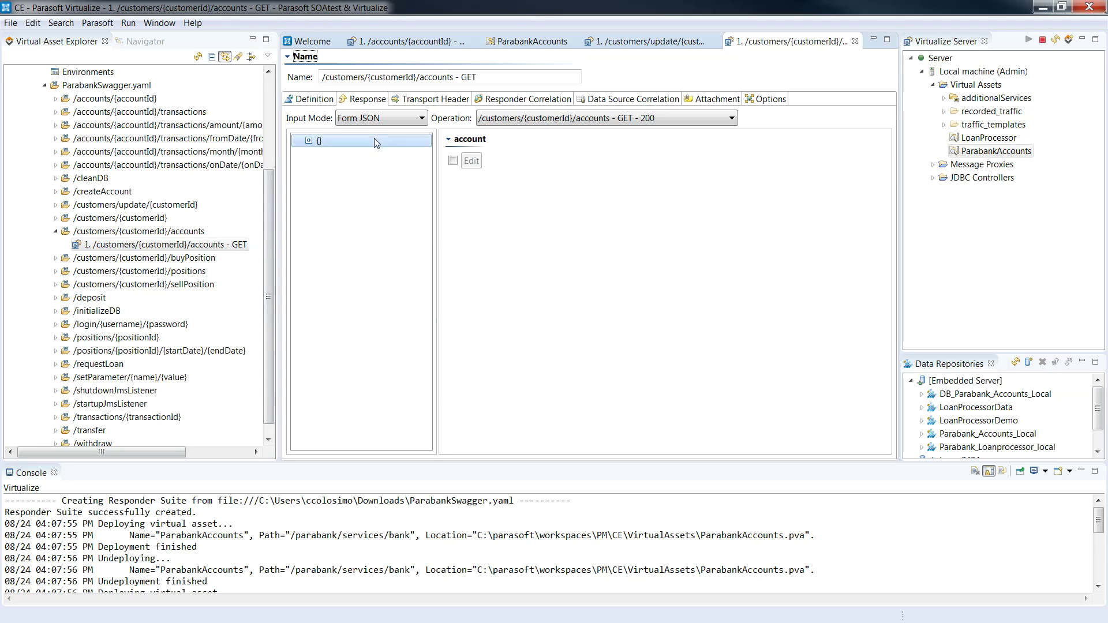
pyautogui.click(453, 160)
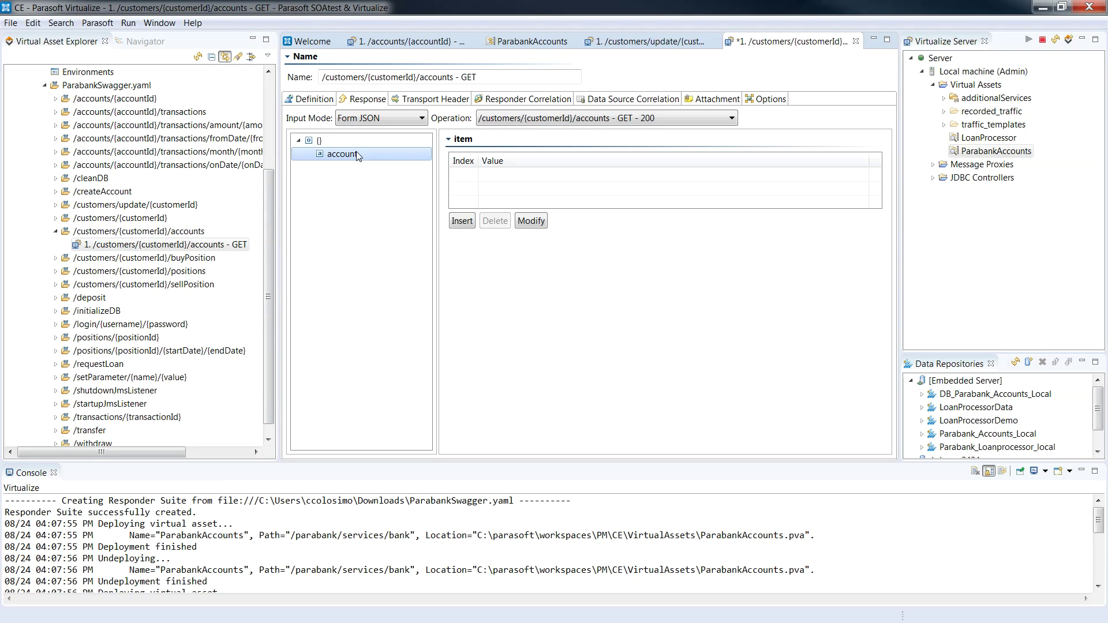
pyautogui.click(460, 223)
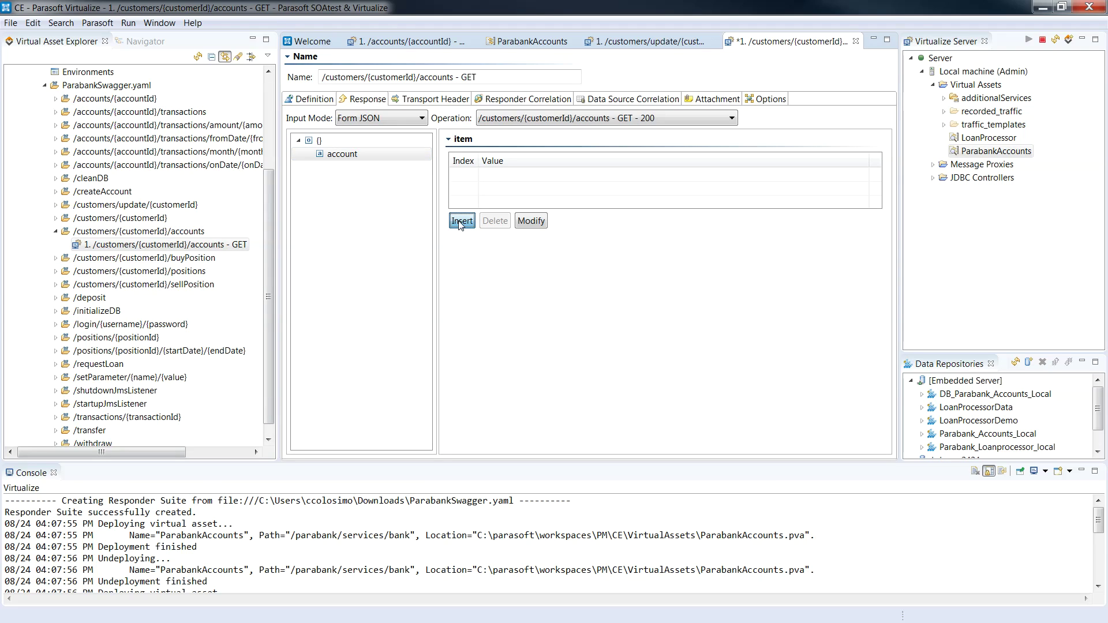
# Step: In the inserted account item, enter fixed values for the account ID and customer ID, and set the balance to 1000.00
pyautogui.click(342, 167)
pyautogui.click(453, 163)
pyautogui.write('121')
pyautogui.press('BackSpace')
pyautogui.write('221')
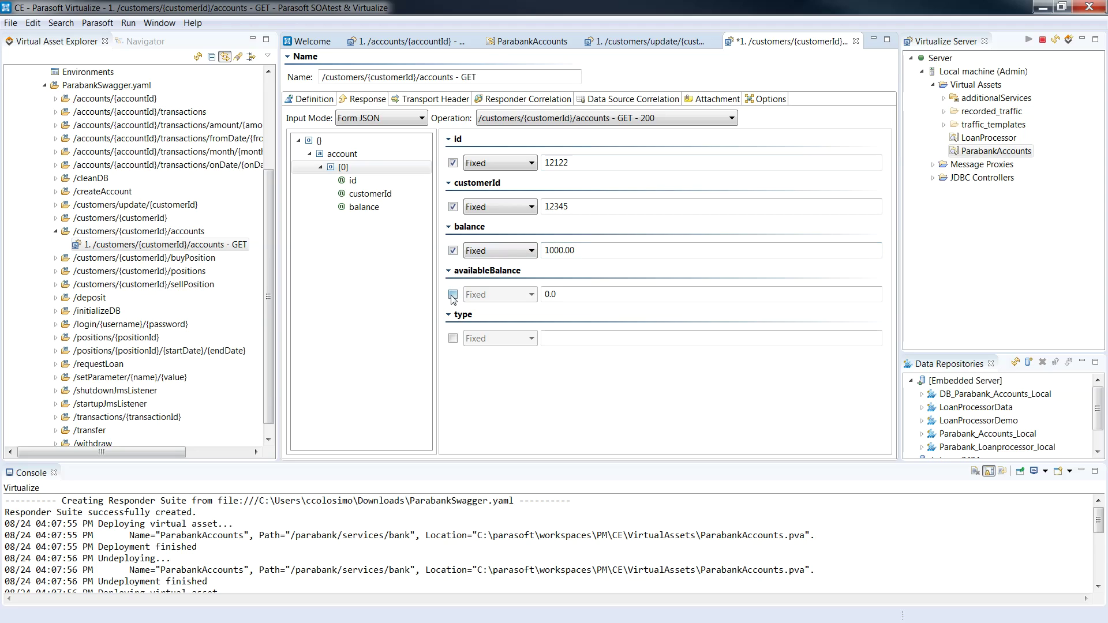
# Step: Enable the account item's availableBalance as 1000.00 and its type as LOAN, and save the responder
pyautogui.click(453, 294)
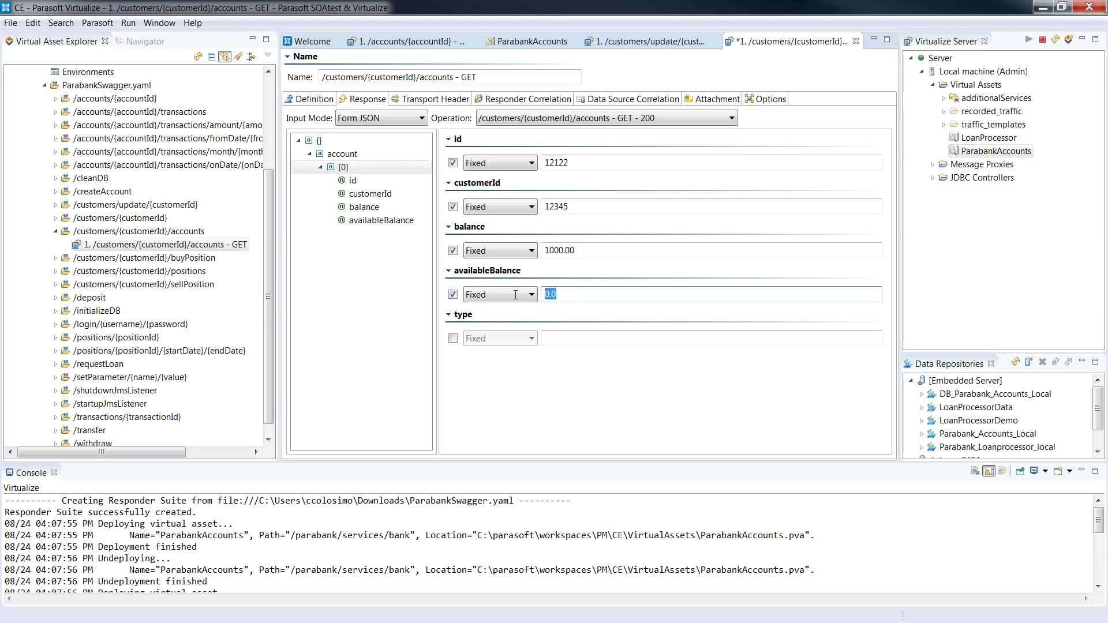
pyautogui.write('1000.00')
pyautogui.click(453, 338)
pyautogui.click(570, 336)
pyautogui.write('LOAN')
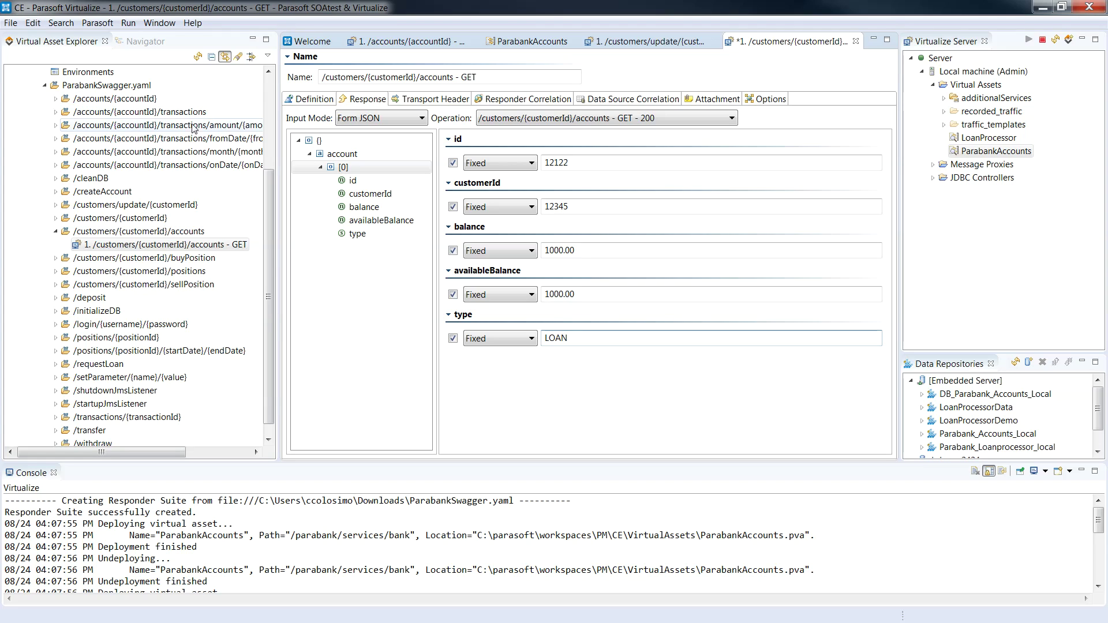
pyautogui.hotkey('ctrl', 's')
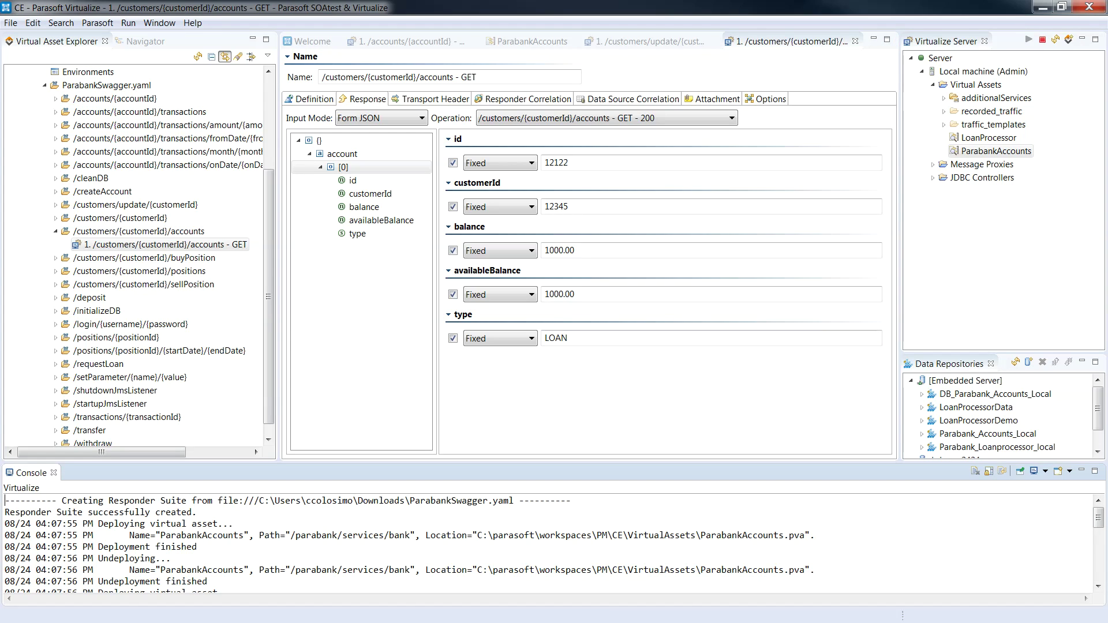
# Step: Switch to ParaBank in the browser and reload the accounts overview
pyautogui.hotkey('alt', 'Tab')
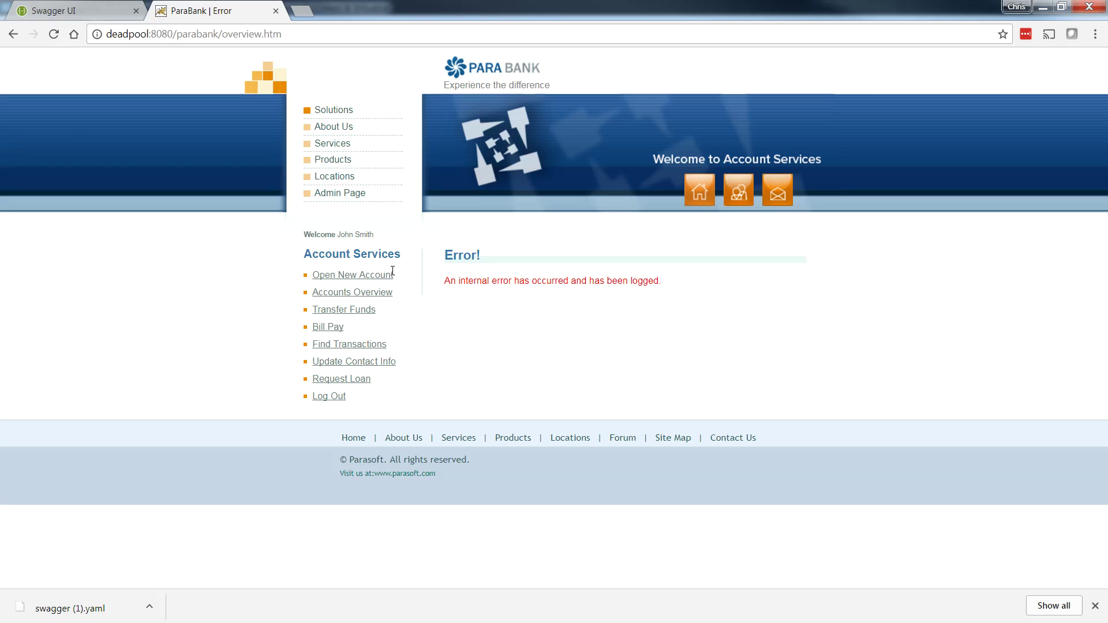
pyautogui.click(368, 295)
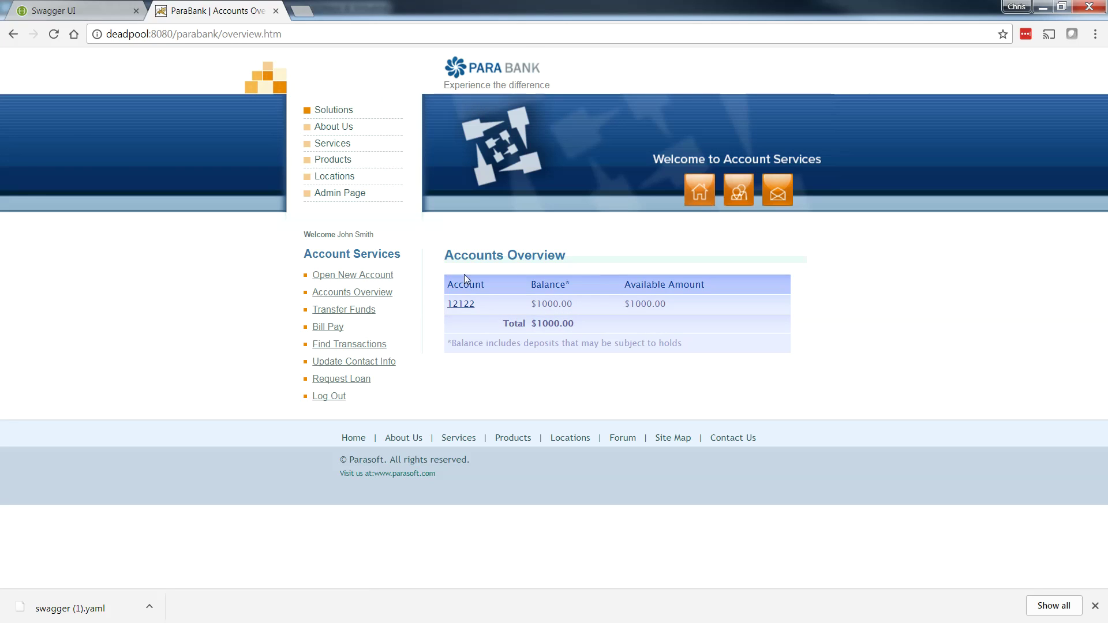